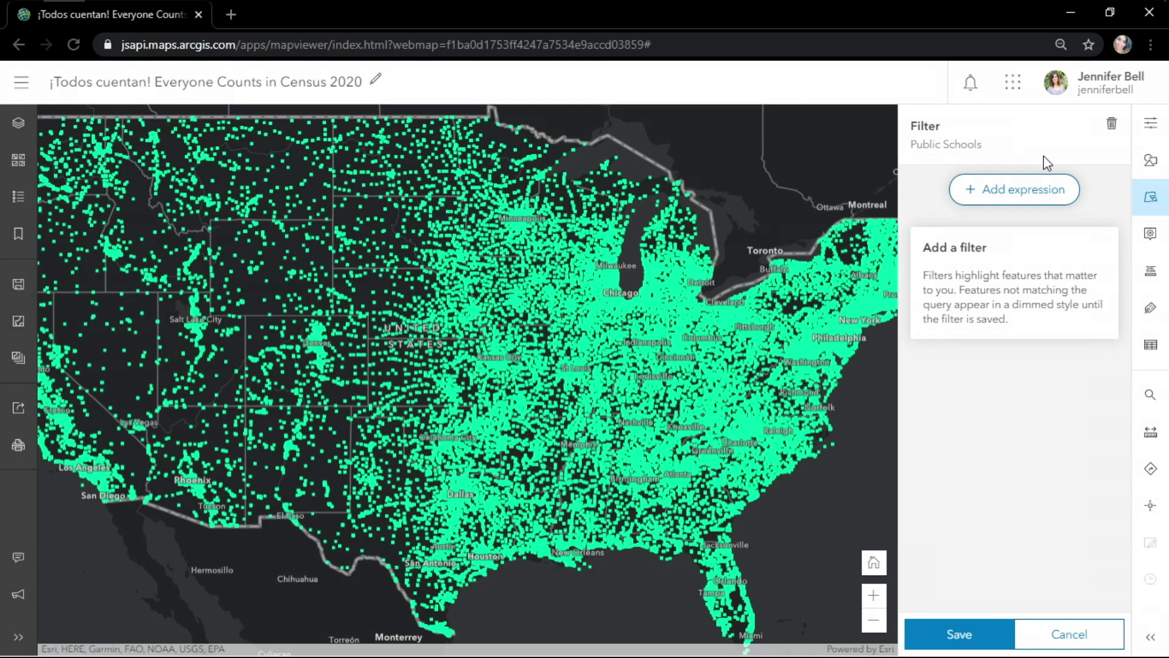
Add a filter expression: Enrollment is at least 489.
left_click(1060, 194)
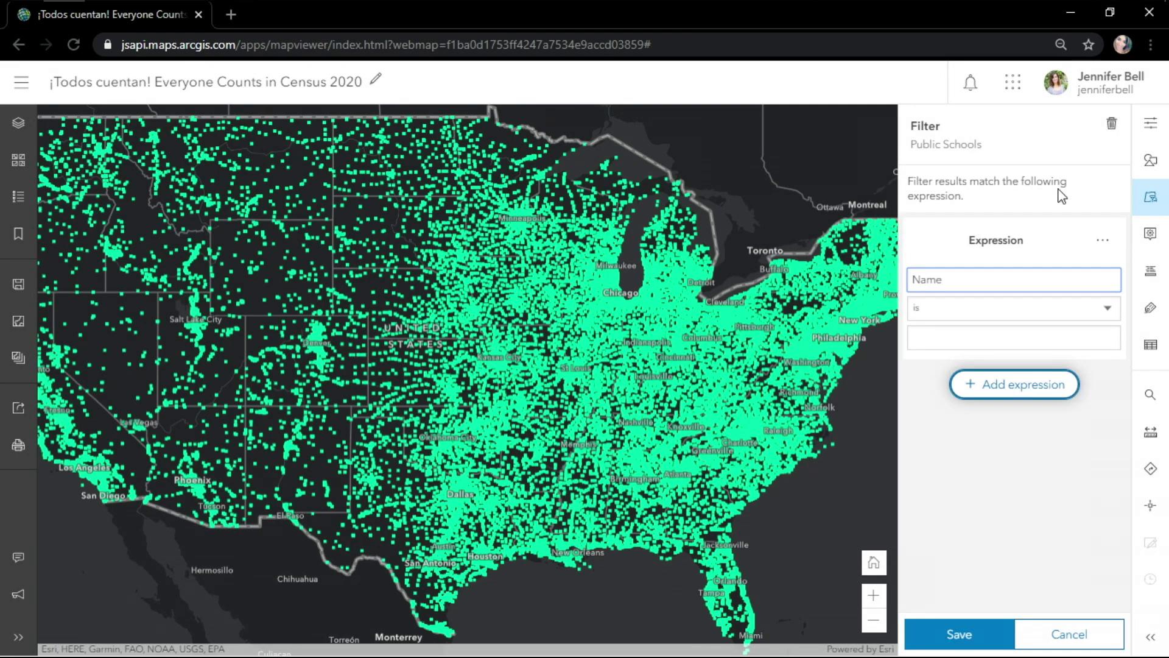
left_click(978, 297)
left_click(975, 415)
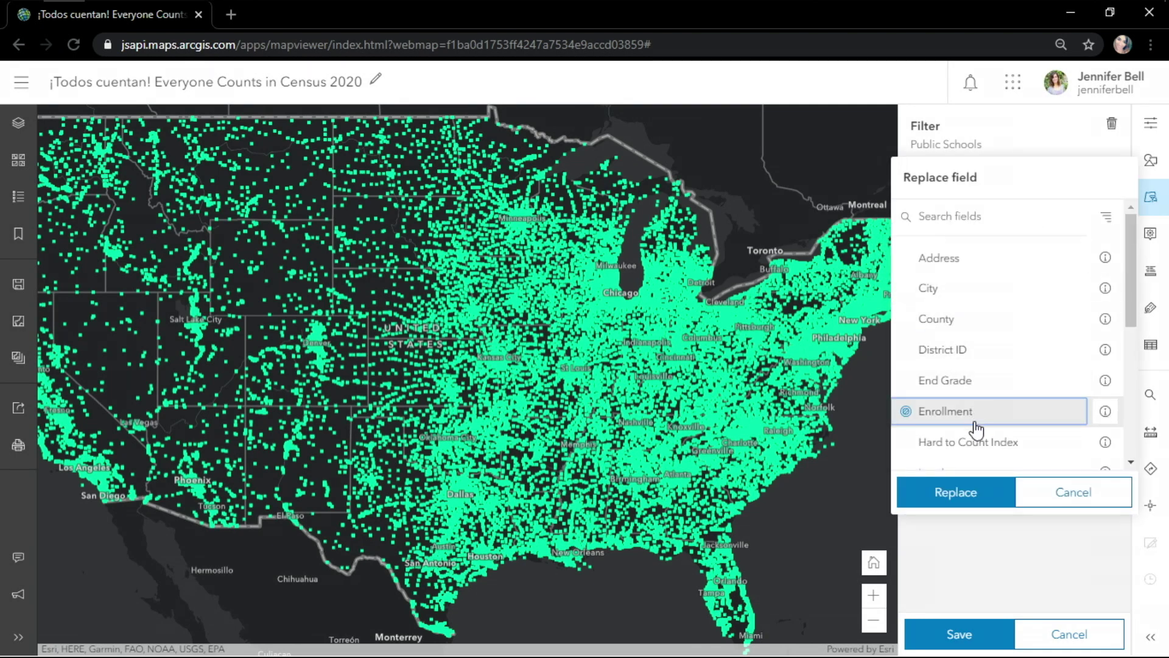
left_click(956, 492)
left_click(961, 316)
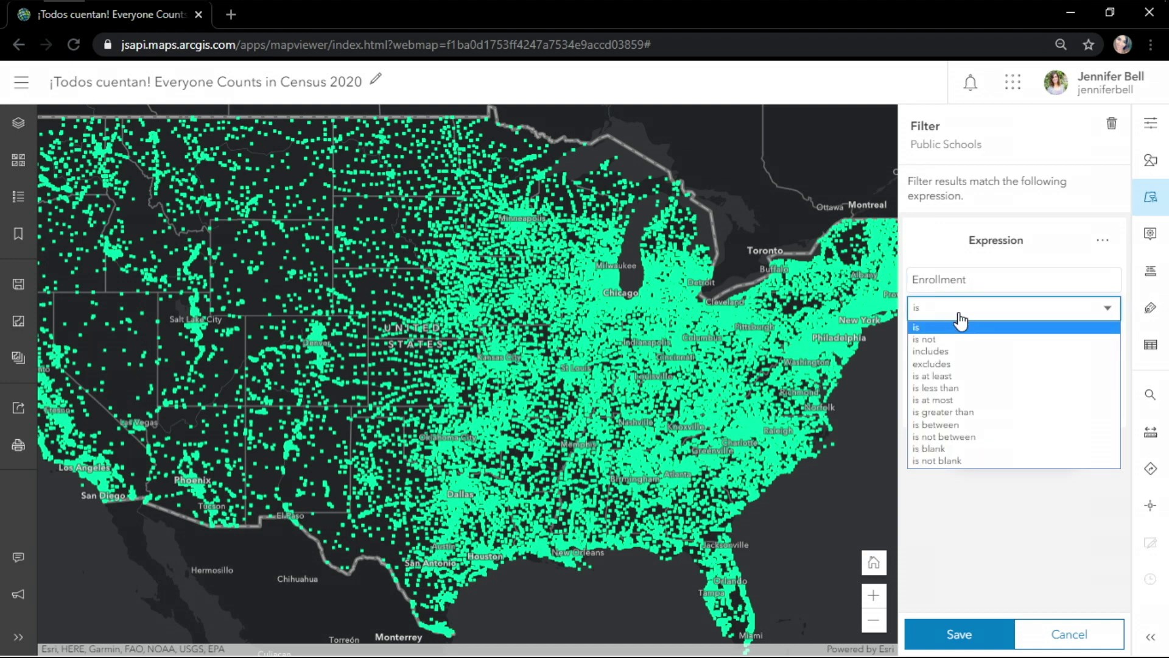
left_click(966, 384)
mouse_move(958, 466)
left_mouse_down()
mouse_move(1060, 465)
mouse_move(922, 465)
mouse_move(1034, 463)
mouse_move(959, 463)
left_mouse_up()
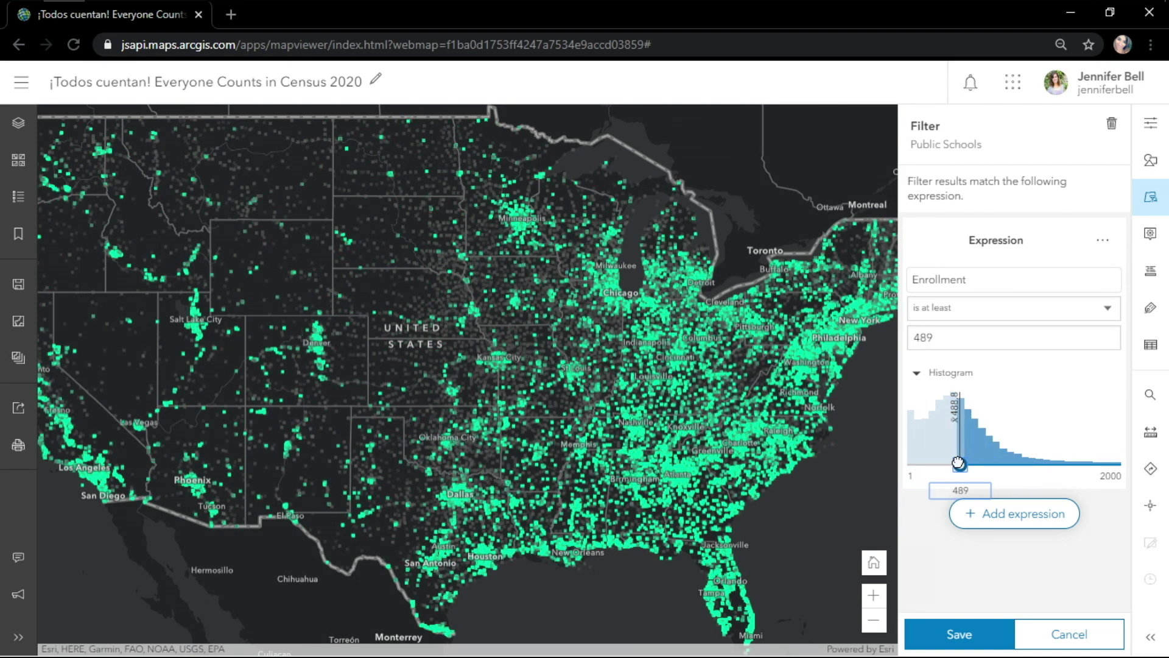
Add a second filter expression that tests the State field.
left_click(1058, 511)
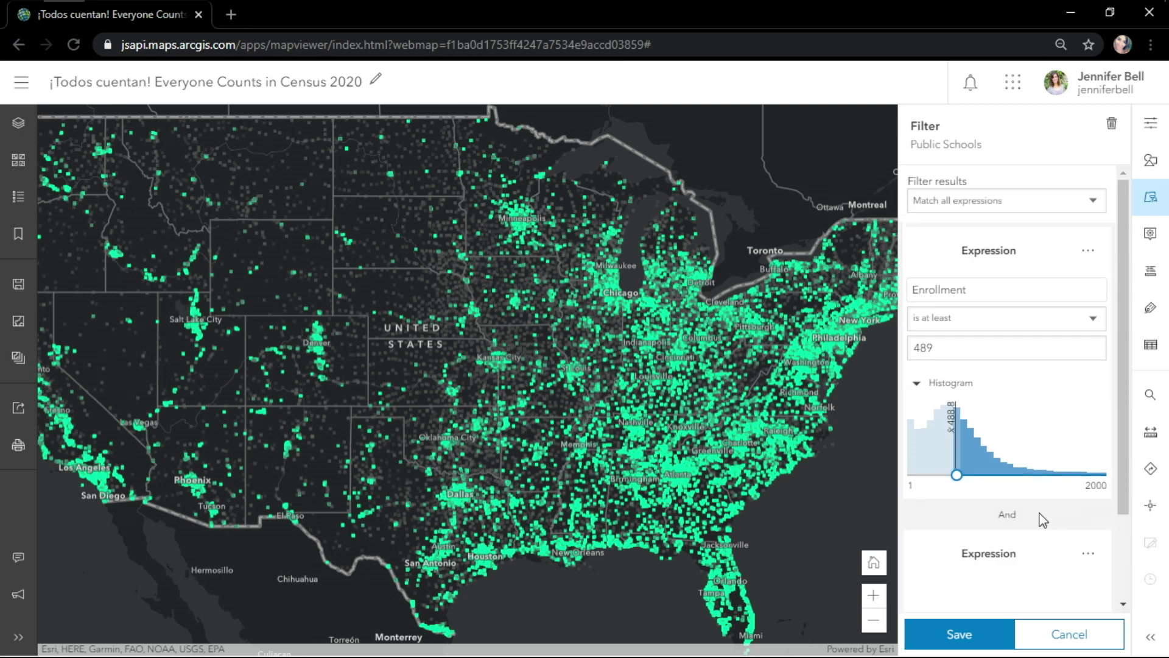
scroll(1036, 475, "down", 2)
left_click(1023, 481)
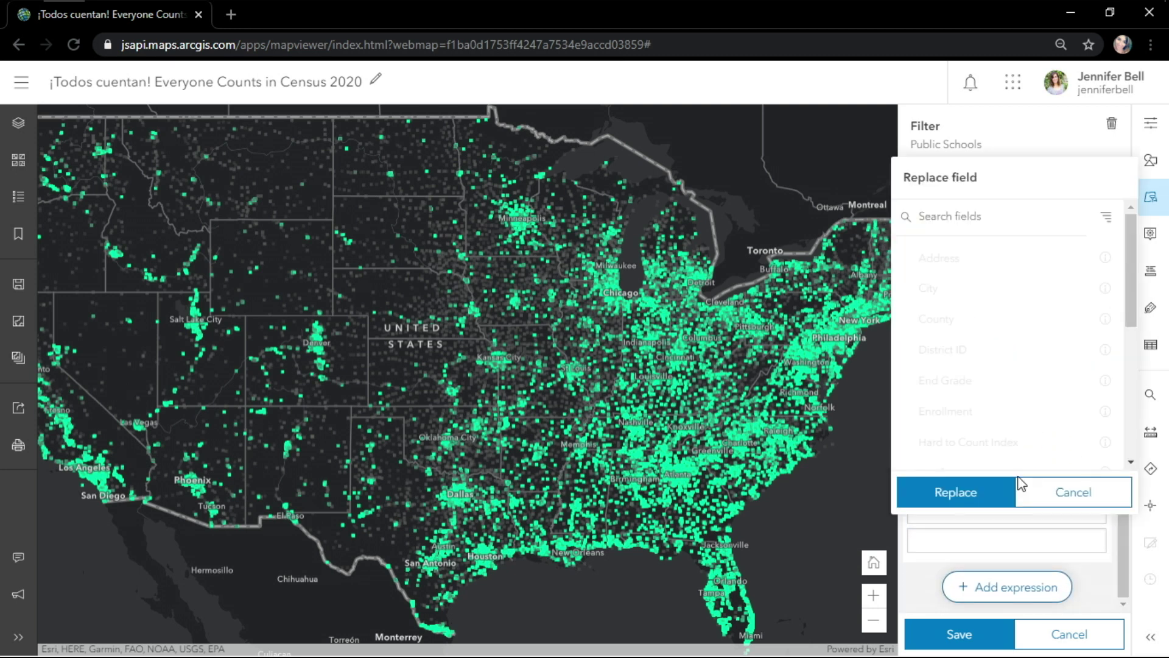
scroll(986, 407, "down", 3)
left_click(973, 373)
left_click(957, 493)
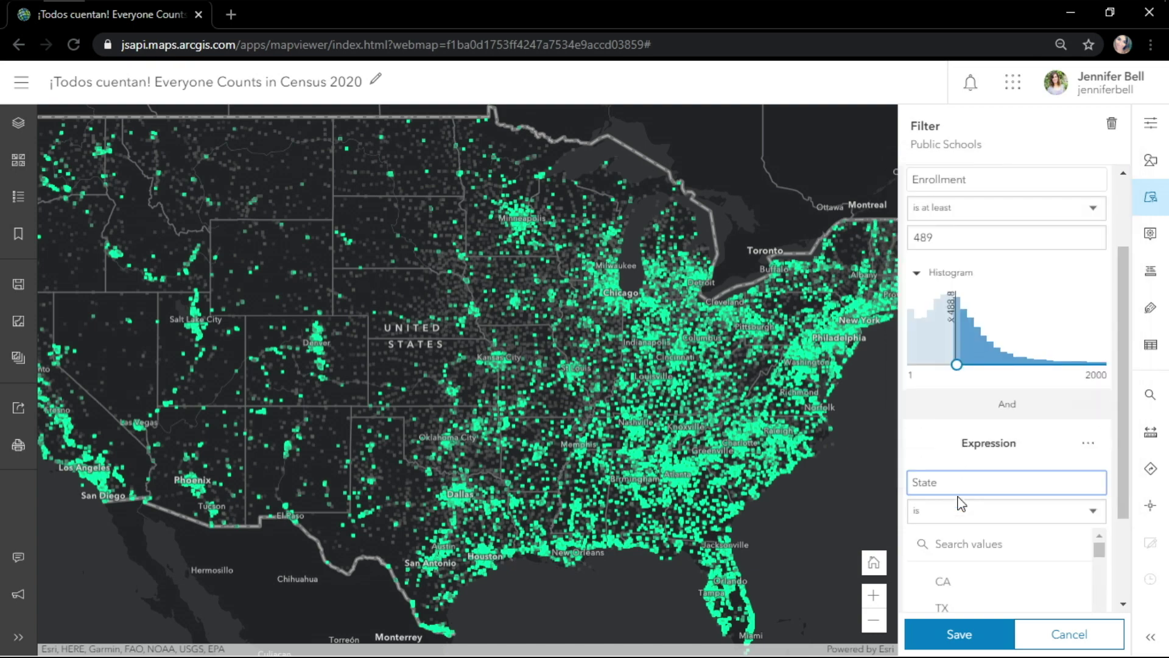
Set the state value to CA and save the school filter.
scroll(961, 503, "down", 2)
left_click(957, 496)
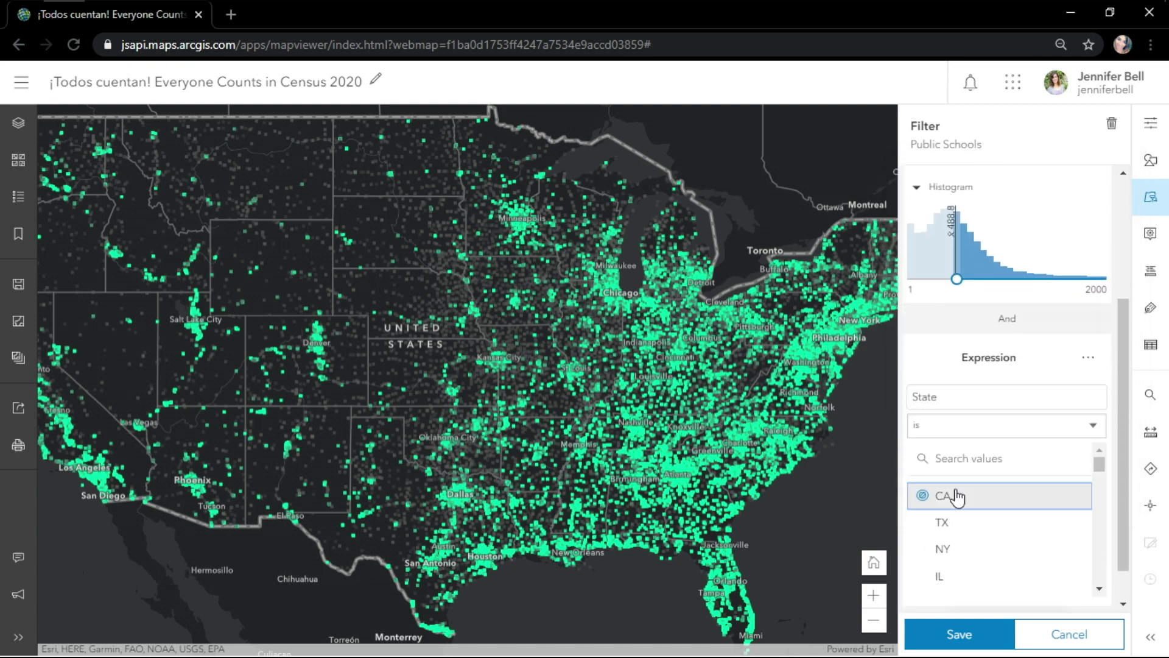
key("Down")
key("Down")
key("Down")
key("Down")
key("Down")
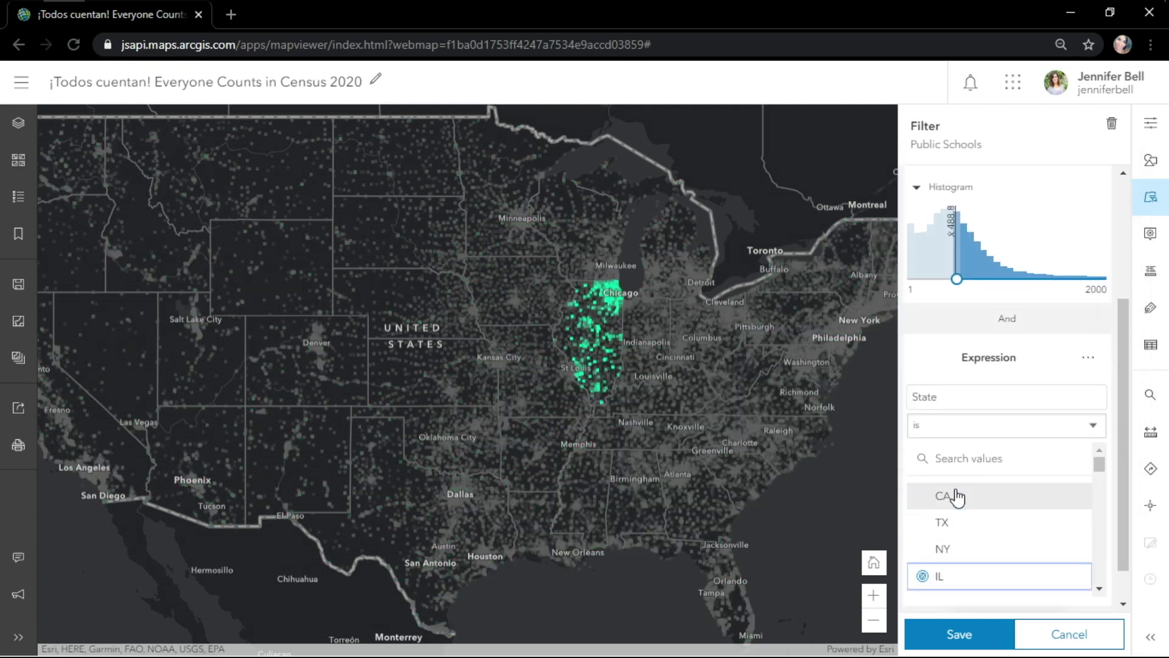
key("Down")
key("Down")
key("Down")
key("Down")
key("Down")
key("Down")
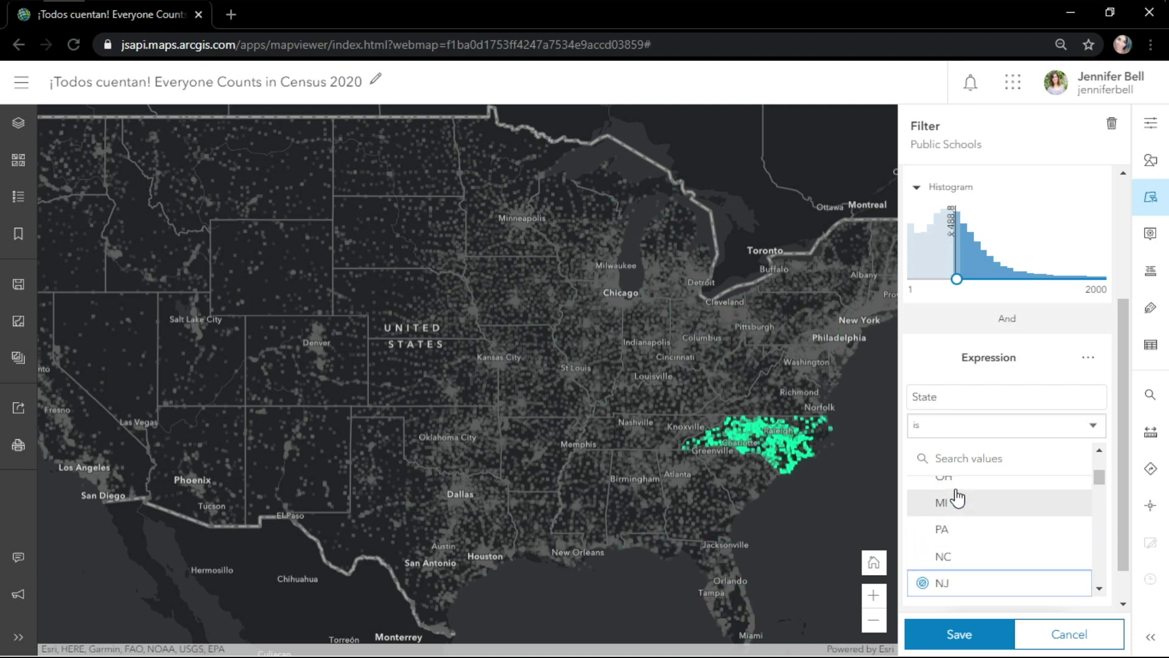
key("Down")
key("Down")
key("Down")
scroll(985, 536, "up", 4)
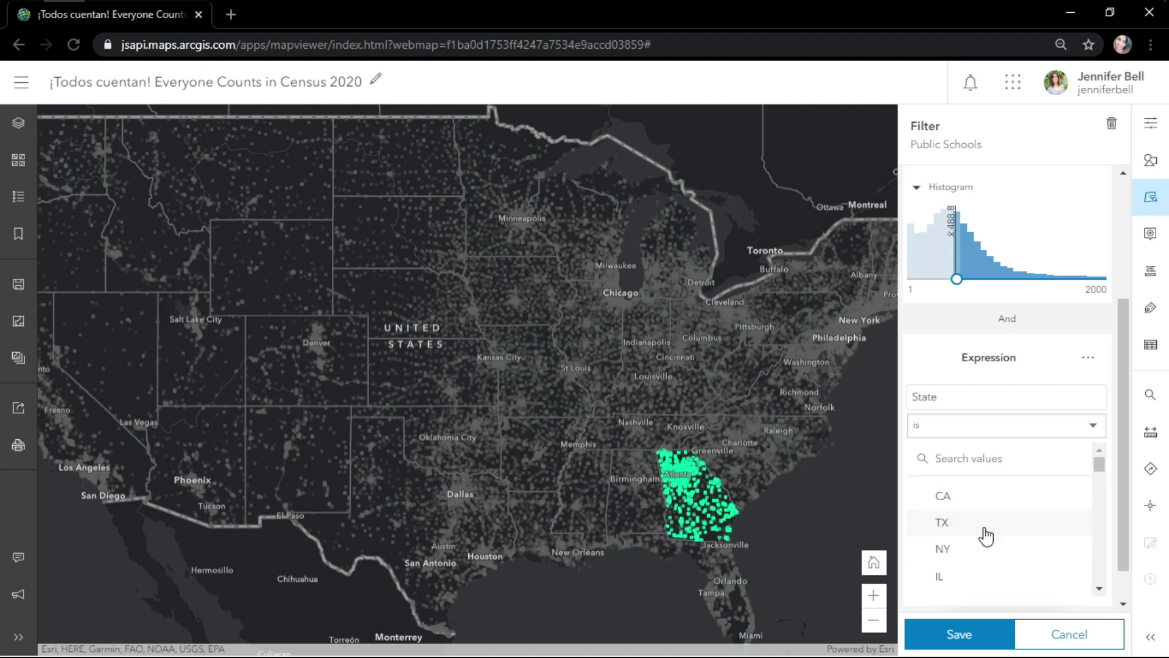
left_click(985, 505)
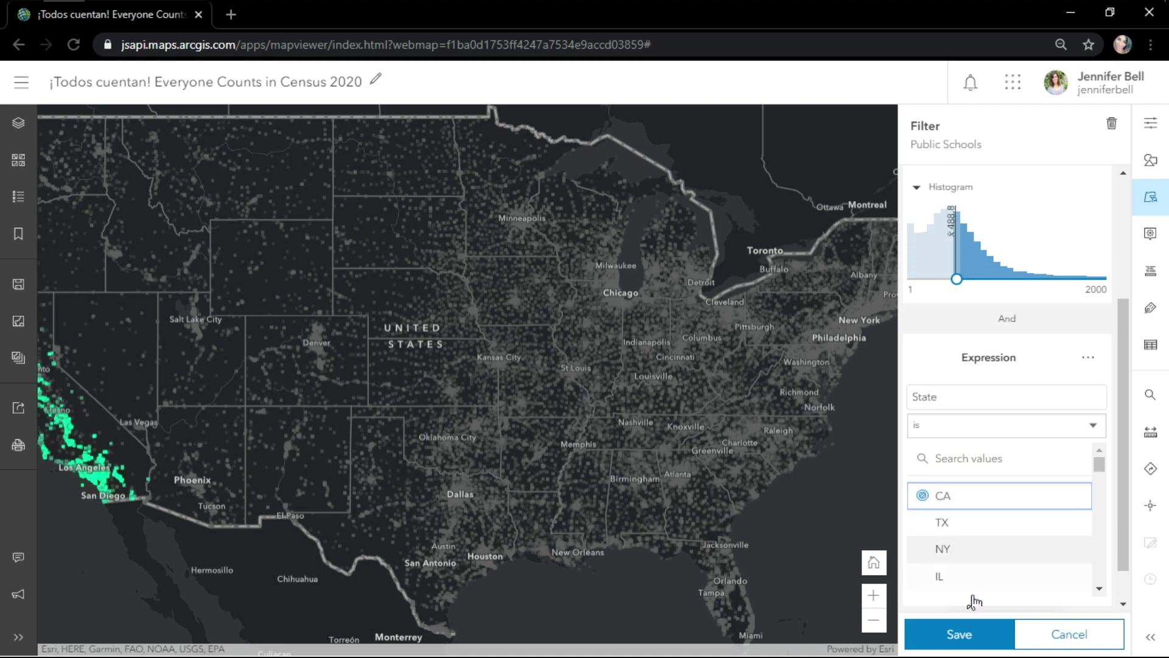
left_click(958, 634)
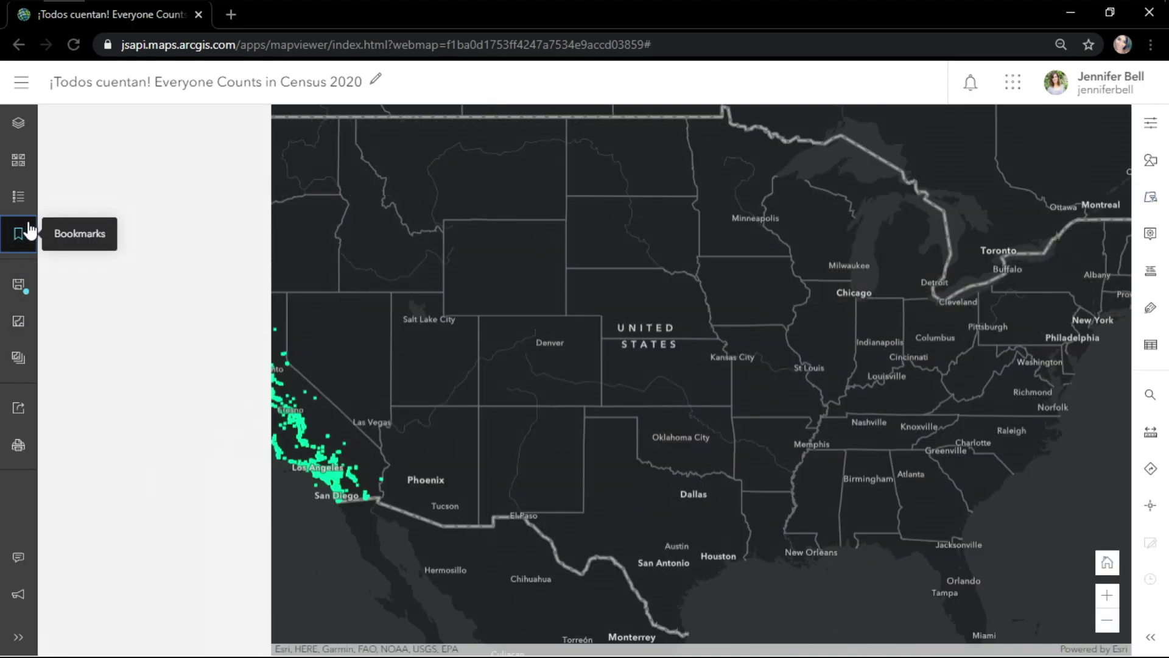
Zoom the map to the Los Angeles, California bookmark.
left_click(24, 235)
left_click(148, 180)
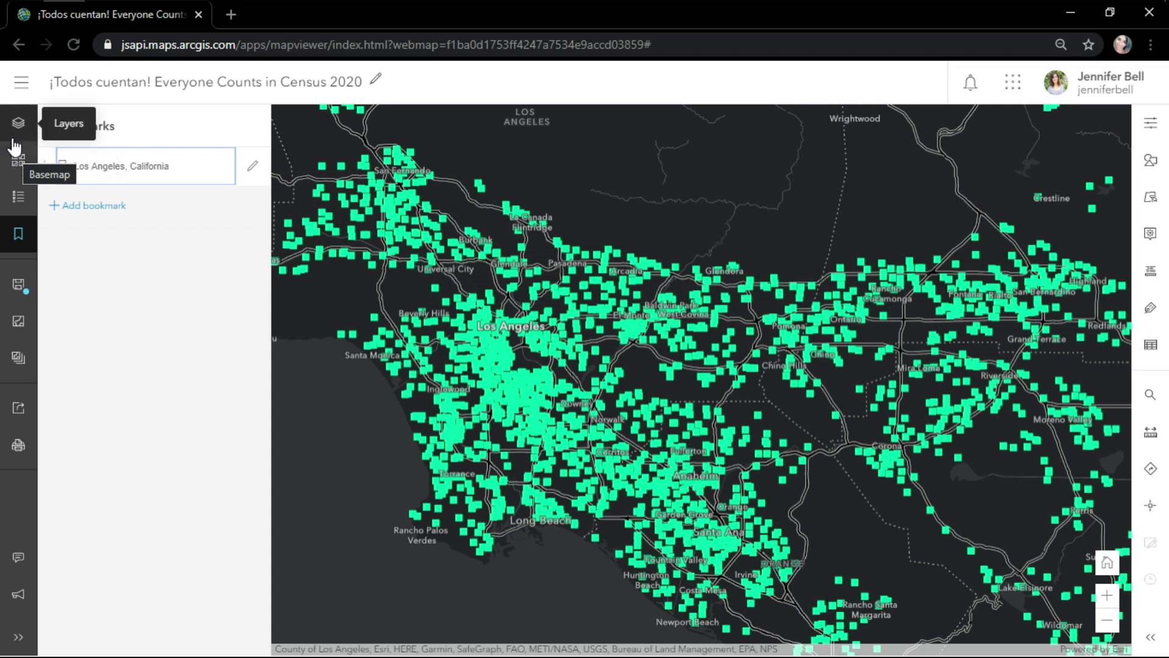
left_click(17, 128)
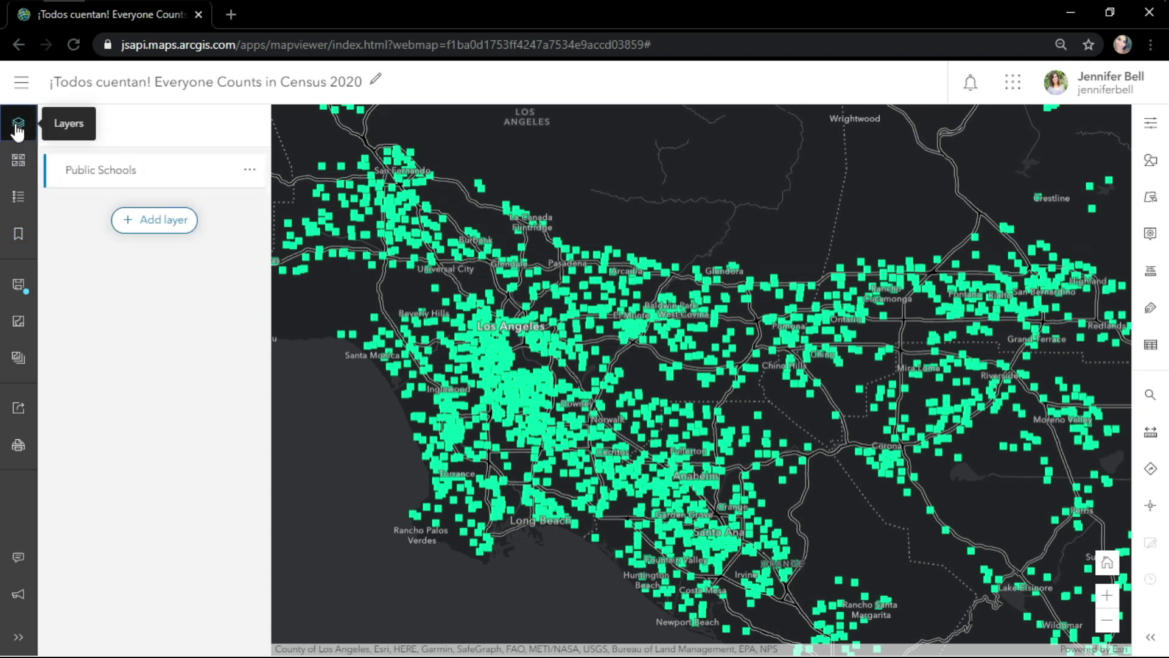
Search Living Atlas for 'acs language' and add ACS Language Spoken at Home Variables - Boundaries.
left_click(152, 224)
left_click(165, 164)
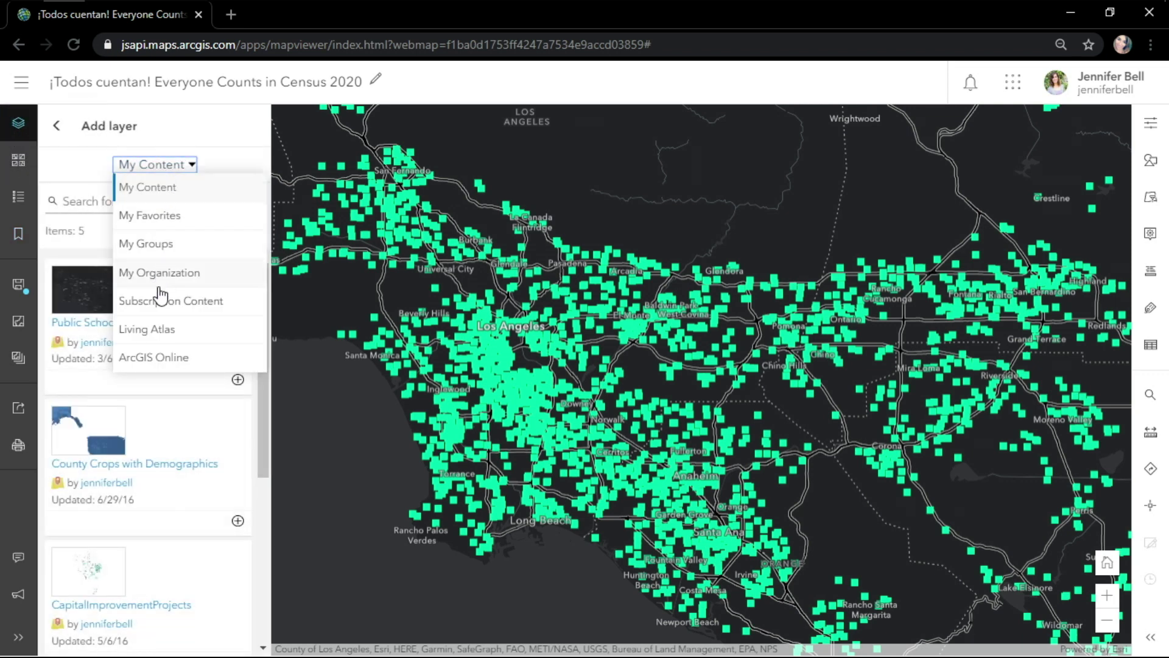
left_click(166, 335)
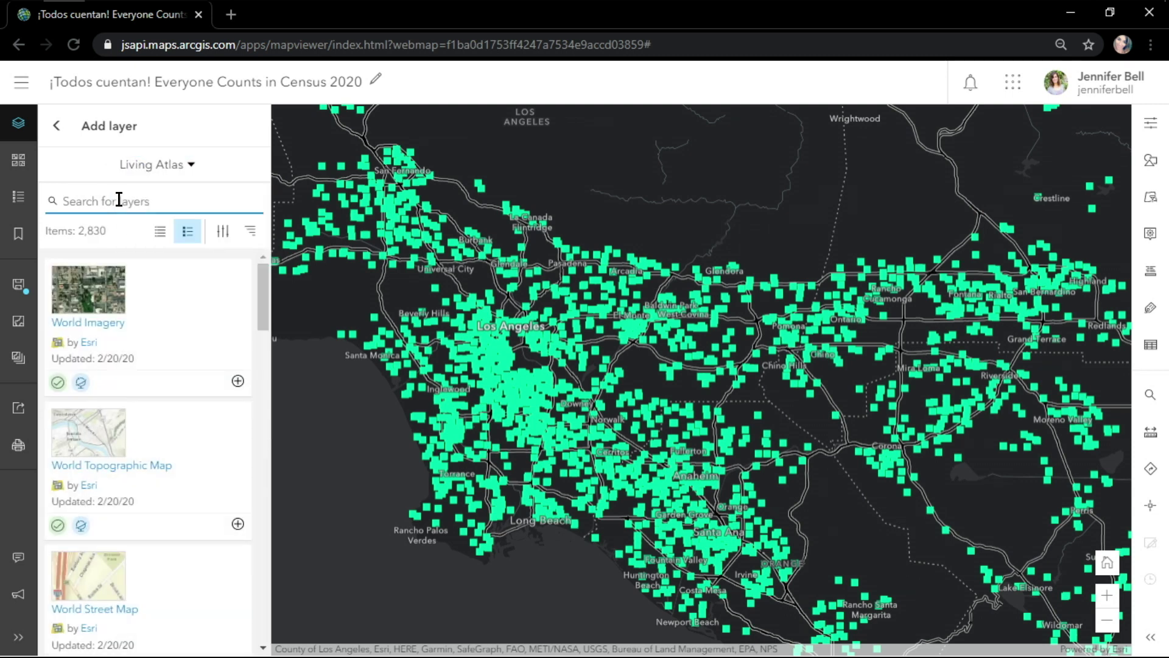
left_click(119, 200)
type("acs language")
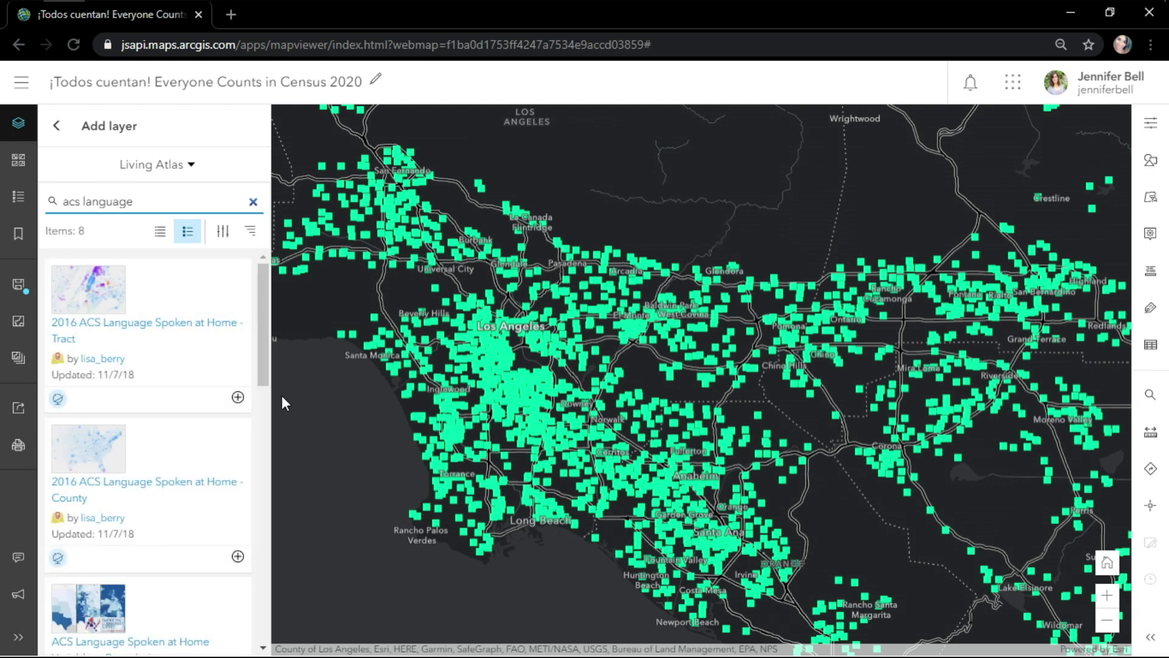
scroll(183, 464, "down", 3)
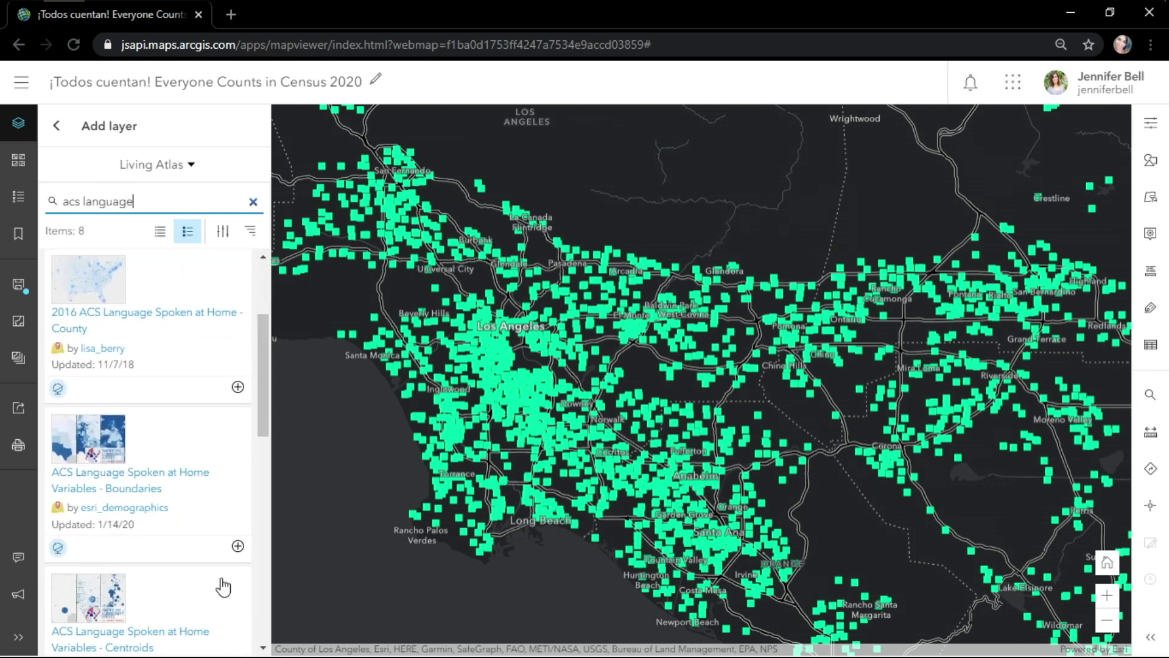
left_click(239, 547)
left_click(57, 125)
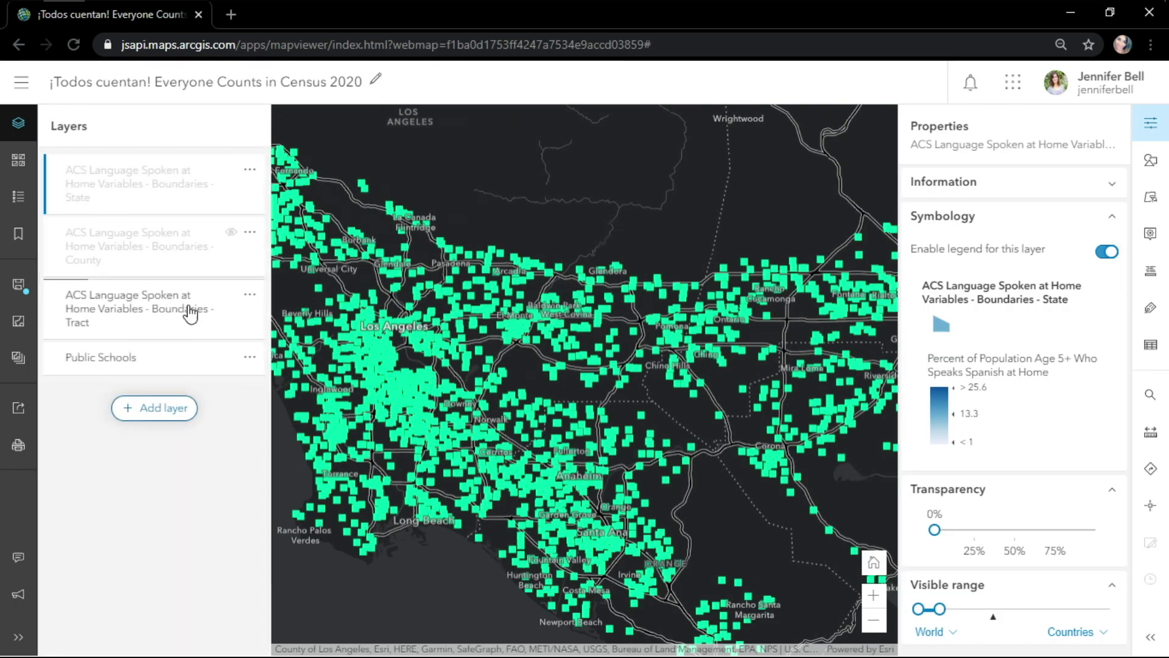
Hide Public Schools and raise the Tract colour scale's upper break to about 64.7.
left_click(231, 359)
left_click(139, 320)
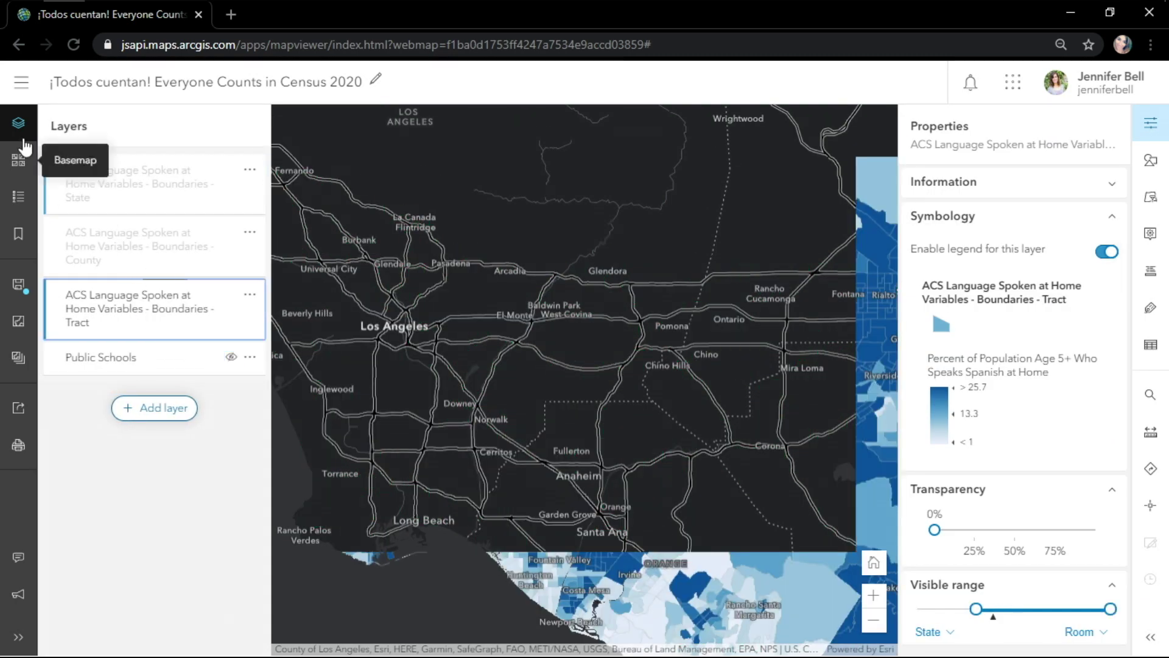
left_click(19, 123)
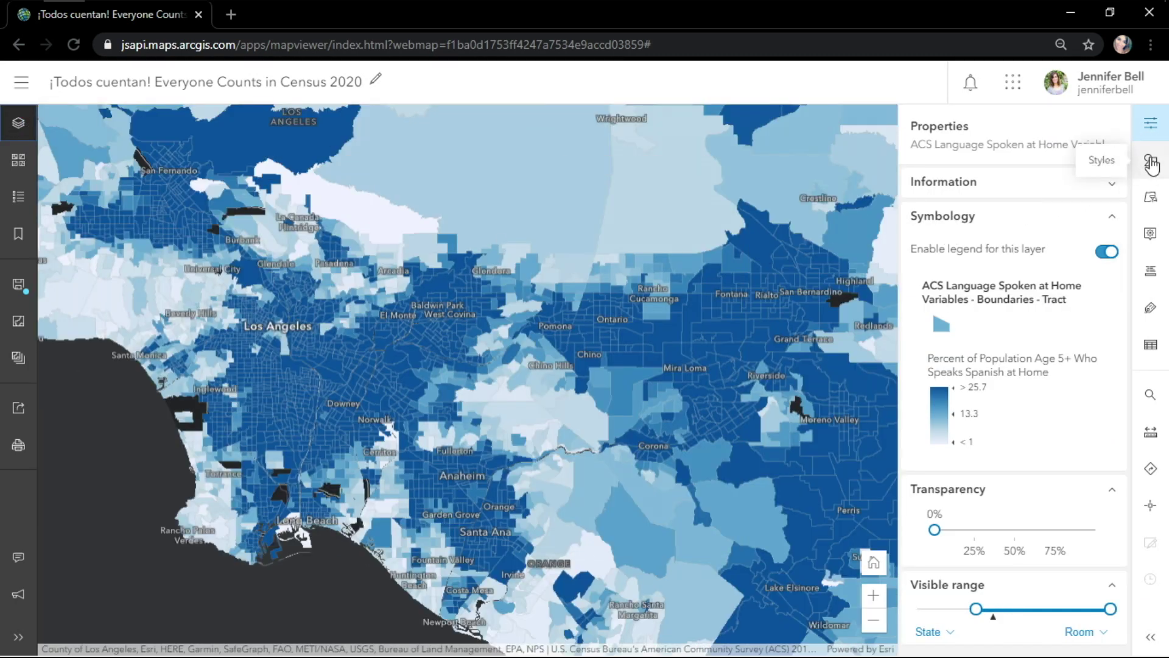
left_click(1152, 163)
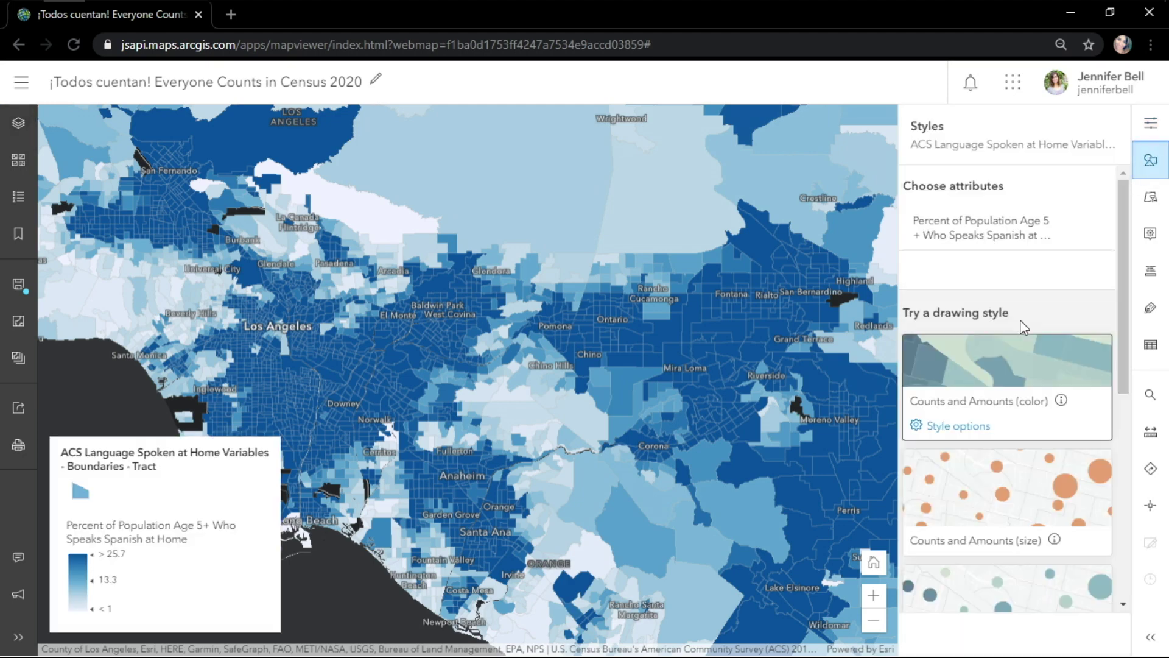
left_click(977, 384)
left_click_drag(981, 525, 984, 476)
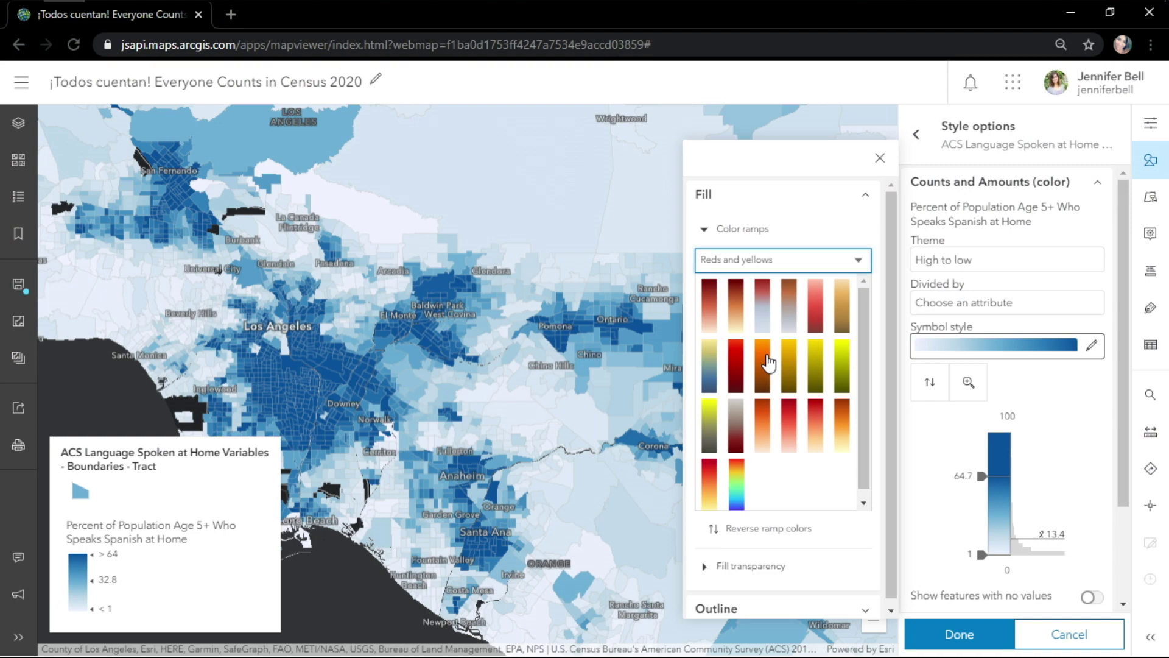
Compare several 'Best for dark backgrounds' ramps and settle on the purple ramp for tracts.
key("Up")
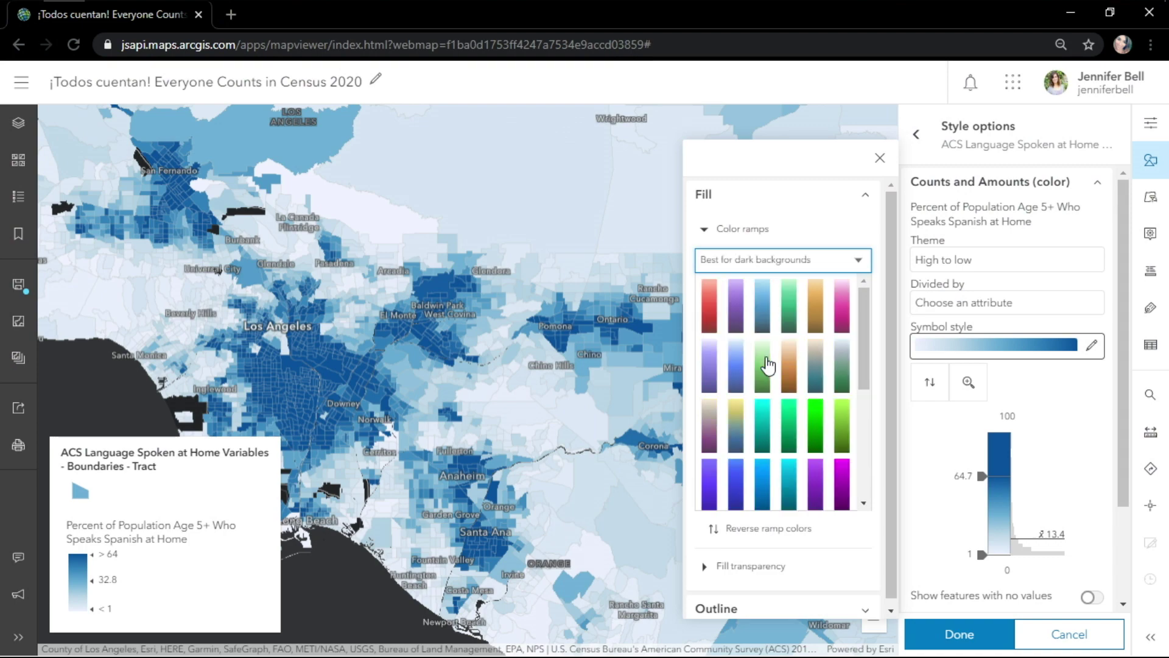
left_click(844, 483)
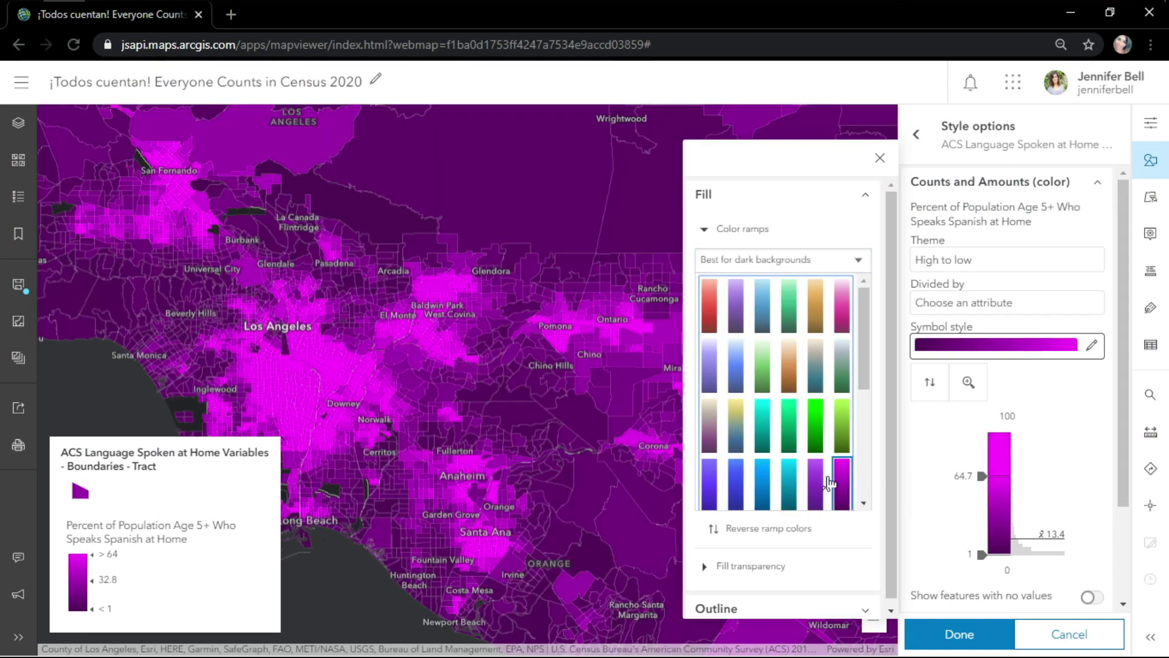
left_click(822, 486)
left_click(789, 486)
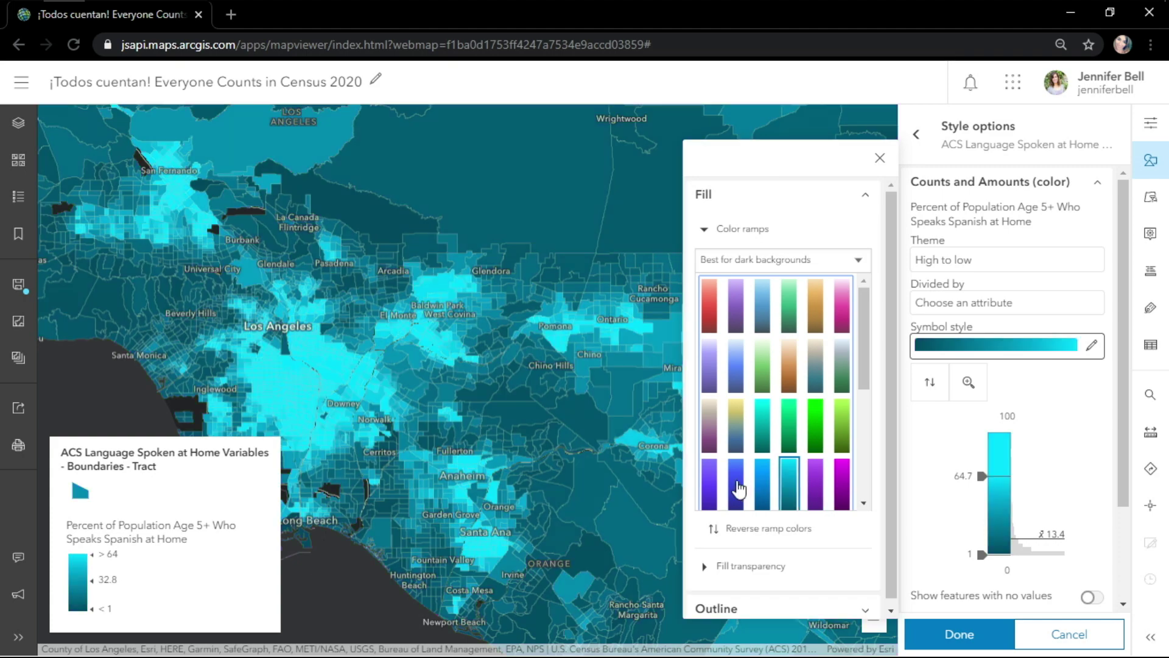
left_click(738, 488)
left_click(712, 483)
scroll(733, 431, "down", 5)
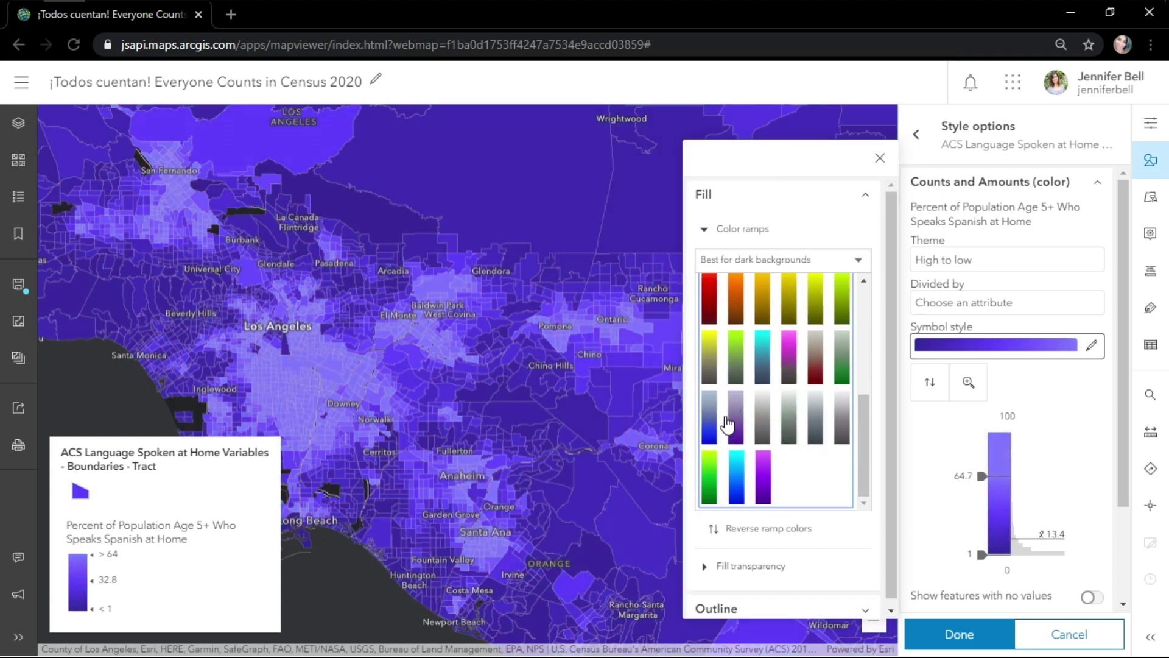
left_click(713, 466)
left_click(734, 476)
left_click(765, 475)
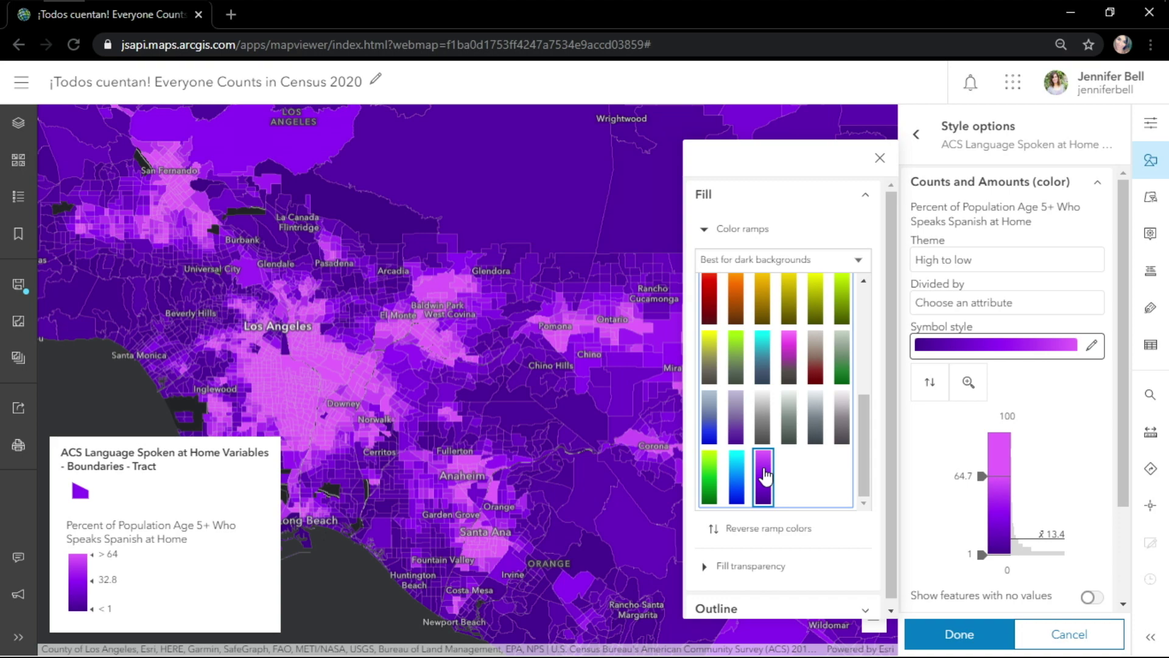
left_click(940, 268)
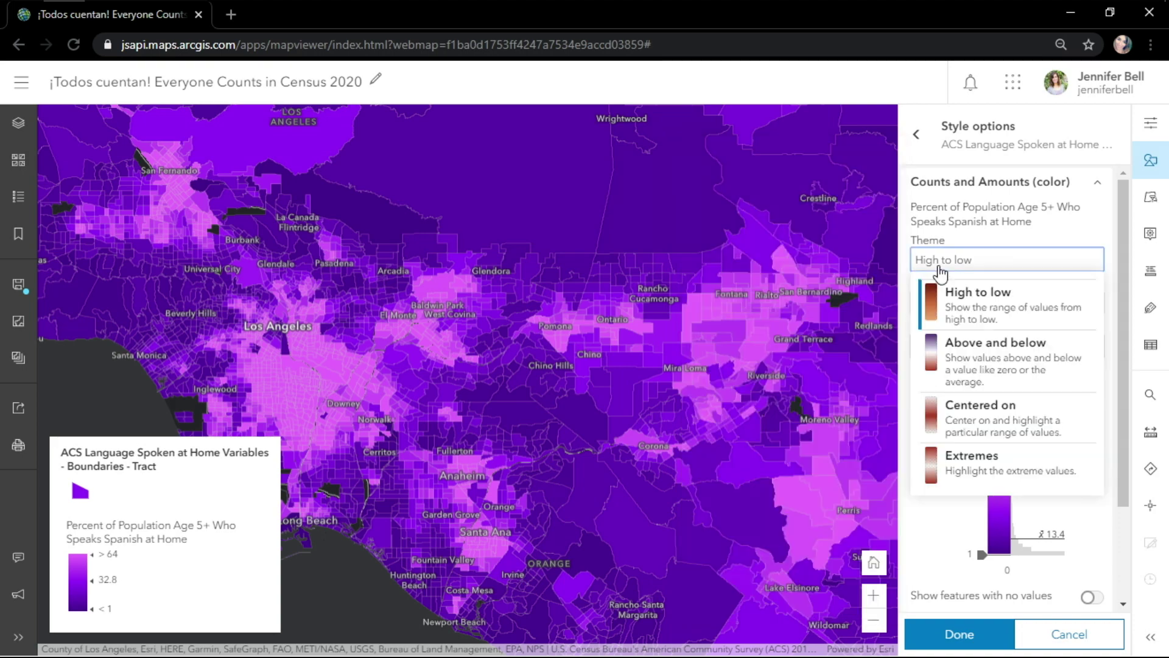
Use the Above and below theme, a pink-yellow dark-background ramp, and upper break 69.1.
left_click(965, 353)
left_click(963, 345)
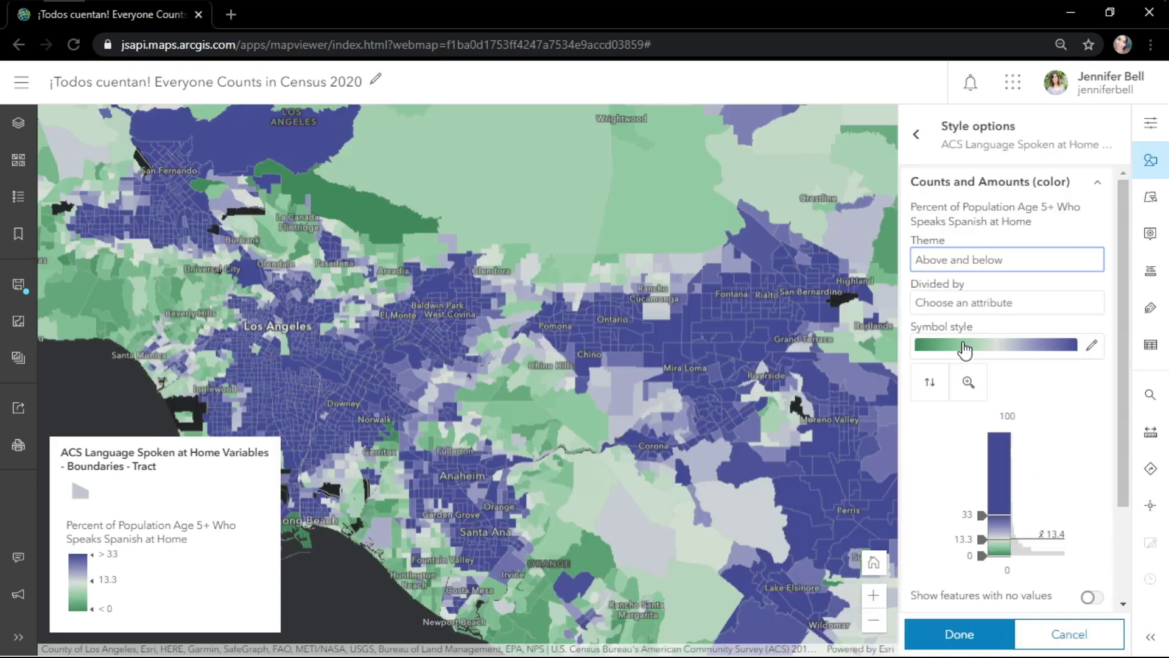
left_click(798, 263)
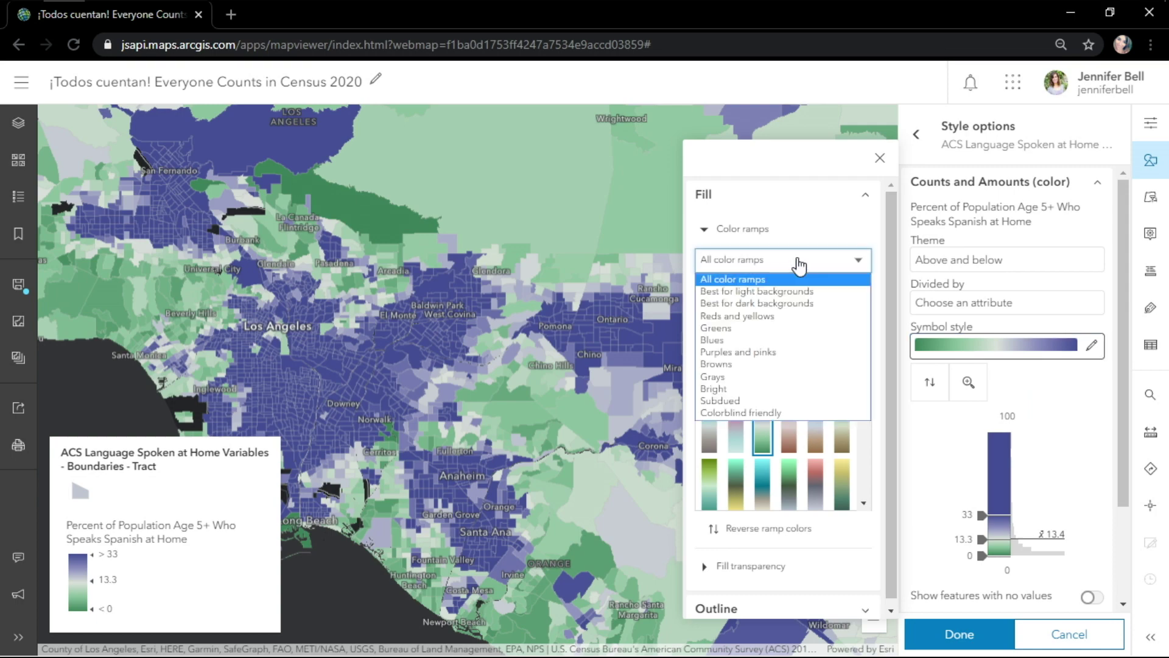
left_click(790, 306)
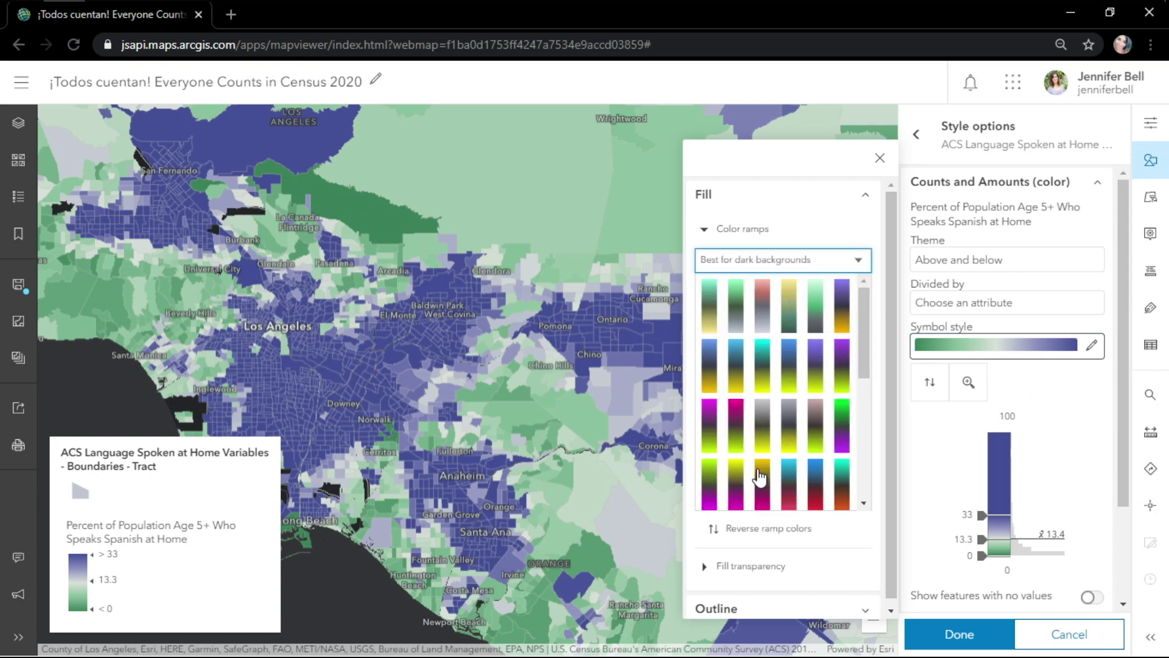
left_click(759, 478)
left_click_drag(973, 516, 984, 471)
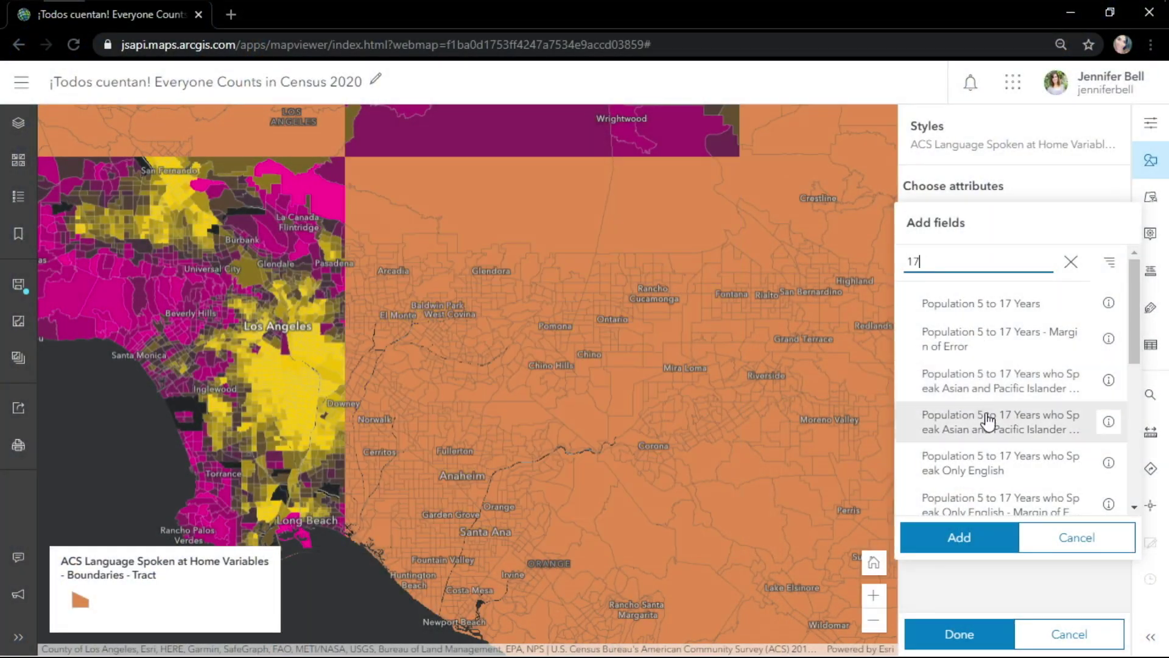
Add the Population 5 to 17 Years Only English and Spanish fields to the tract style.
left_click(986, 466)
scroll(987, 412, "down", 3)
scroll(987, 420, "down", 2)
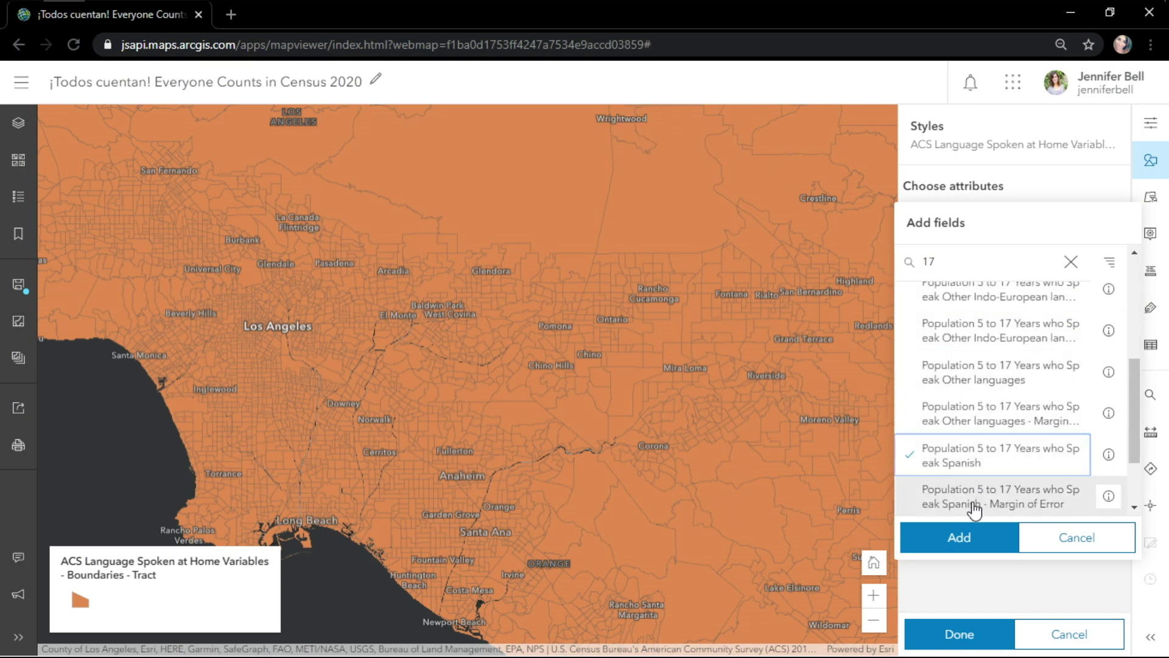
left_click(959, 536)
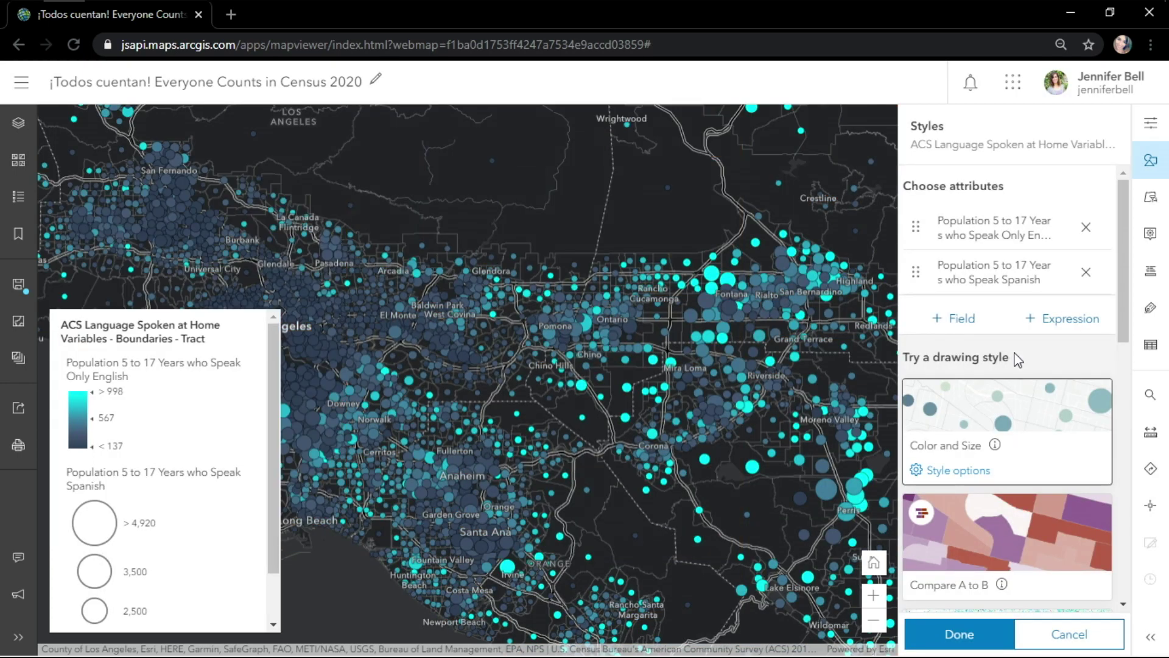
scroll(1014, 366, "down", 2)
Draw the youth counts as Dot Density, no background symbol, 1 dot = 1, colours blended.
left_click(1043, 566)
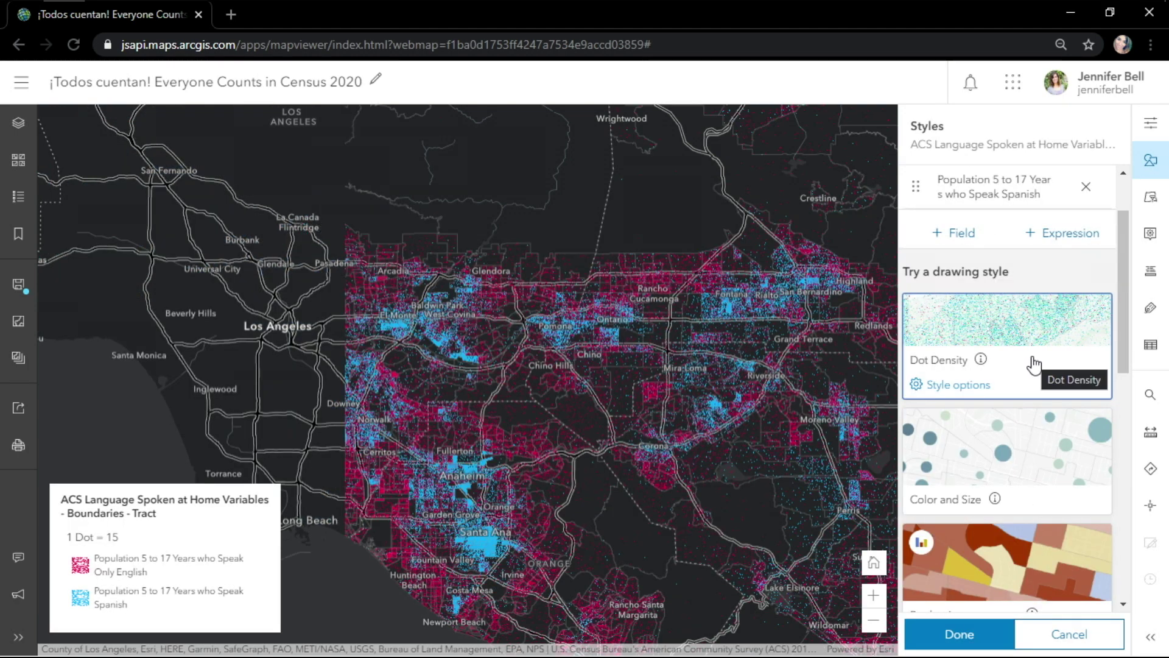
left_click(1035, 364)
left_click(1094, 519)
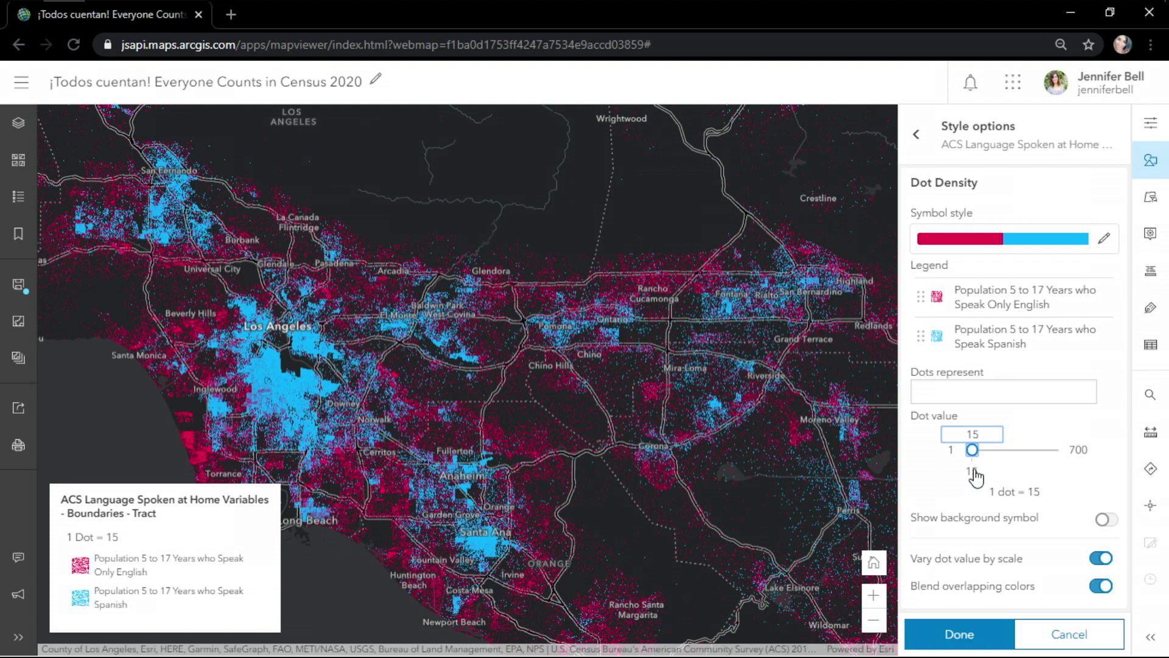
left_click_drag(977, 478, 975, 478)
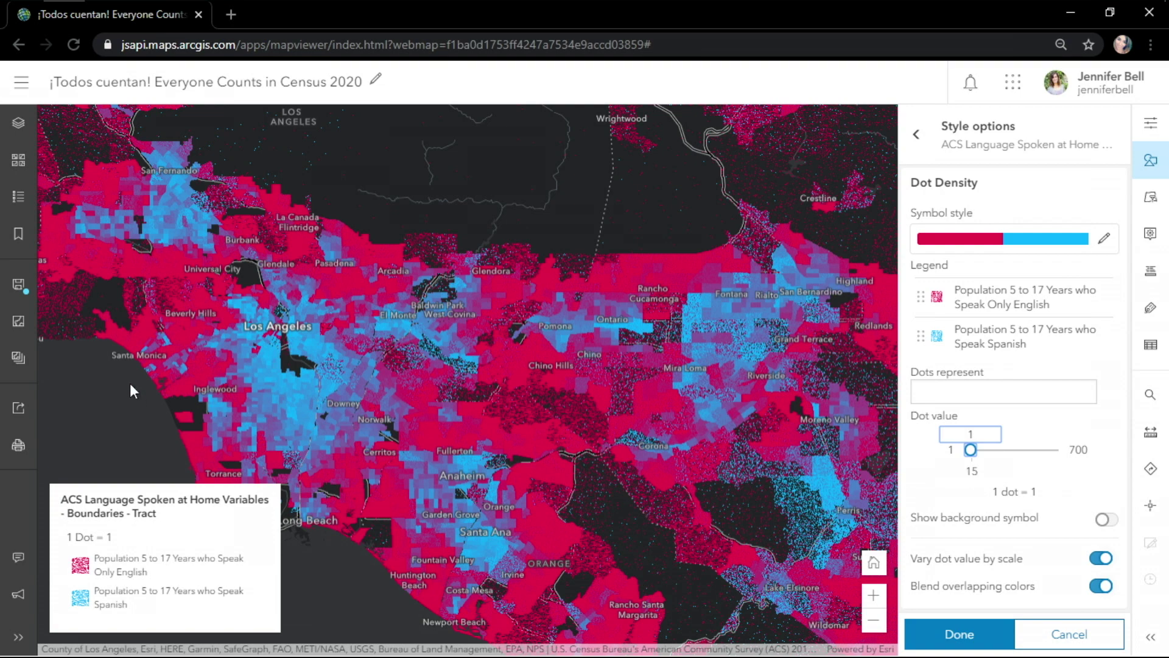
left_click_drag(281, 349, 345, 323)
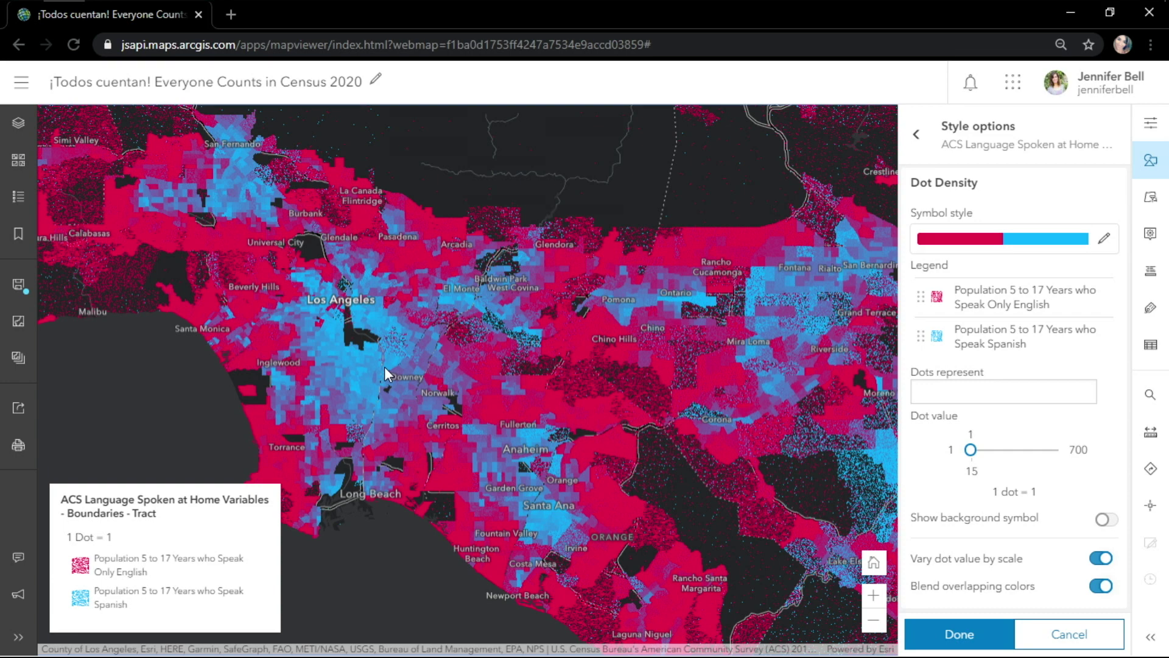
left_click(1100, 586)
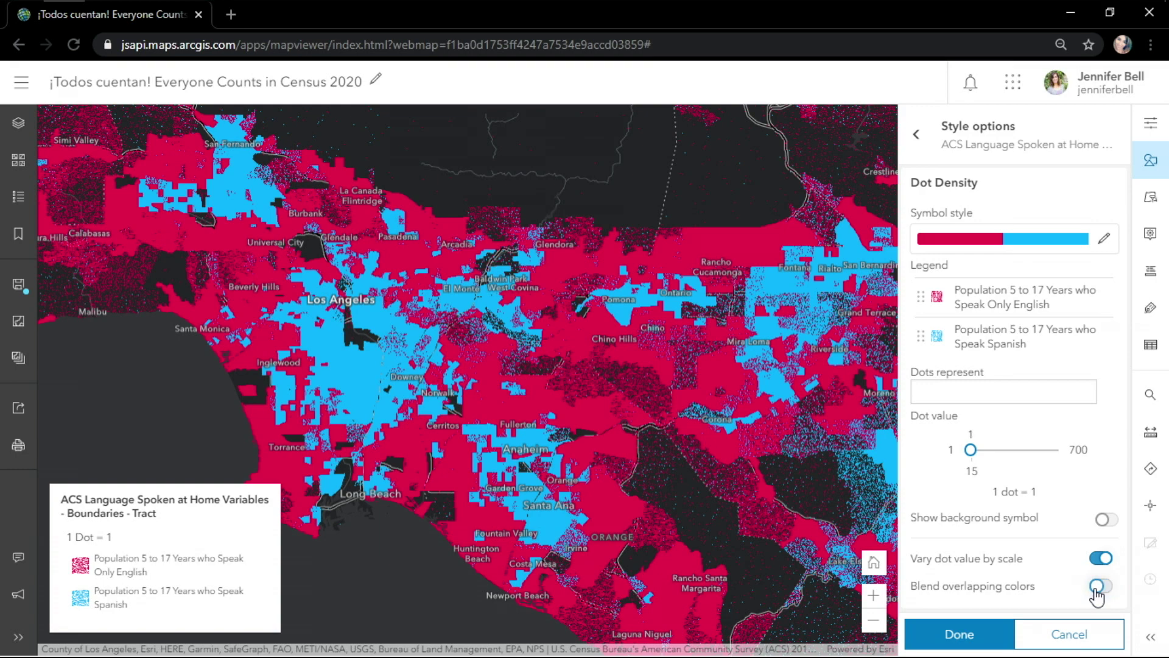
left_click(1100, 586)
Apply the reversed cyan-and-red colour scheme to the dots, keeping blending on.
left_click(1100, 586)
left_click(1100, 586)
left_click(946, 246)
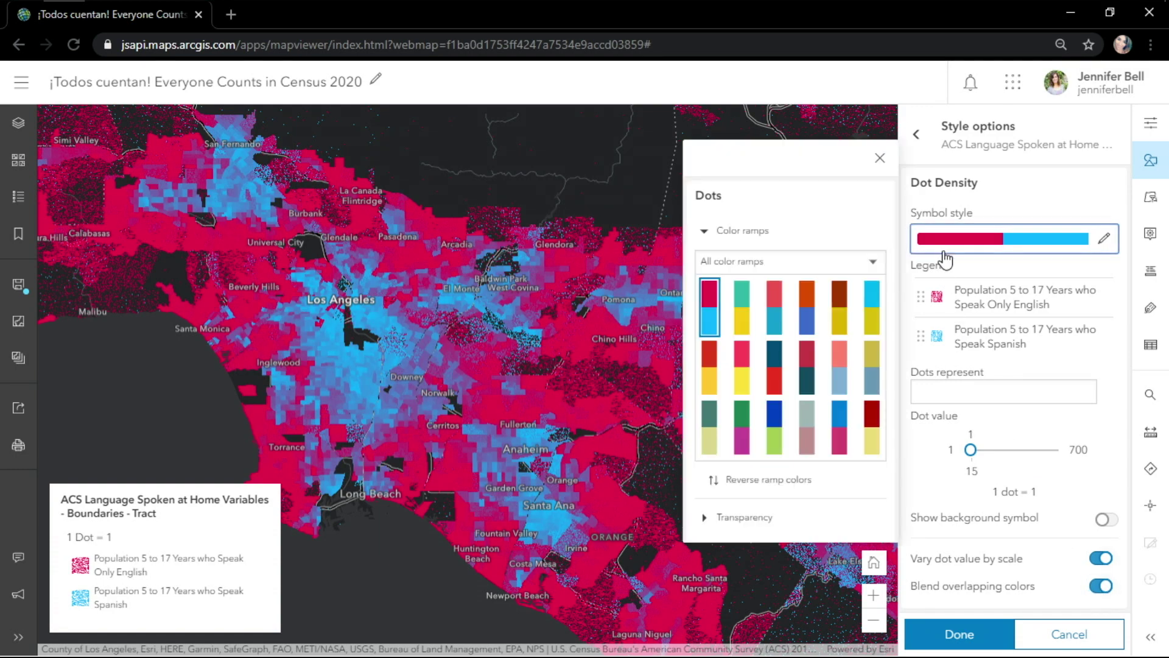
left_click(867, 310)
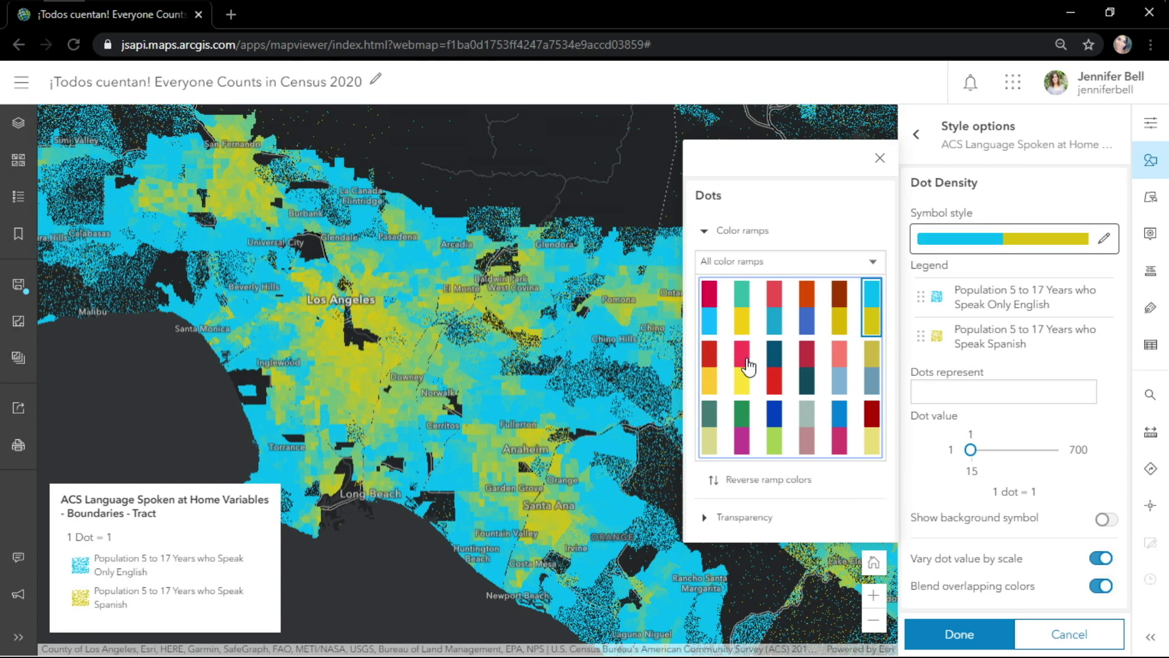
left_click(749, 366)
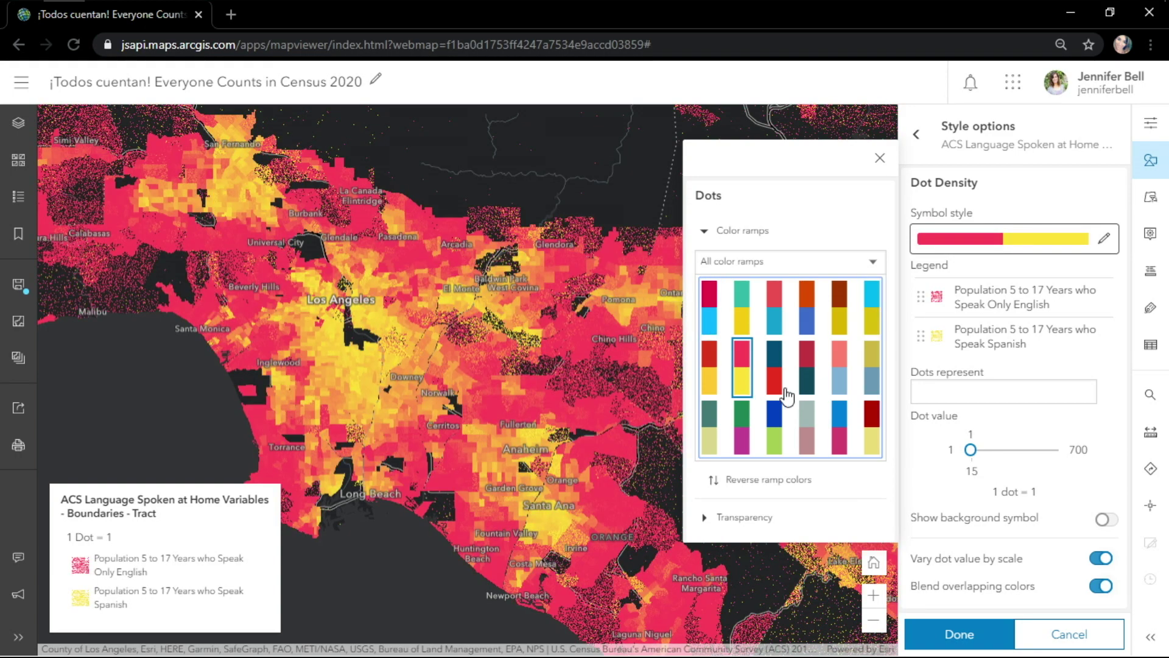
left_click(737, 481)
left_click(708, 303)
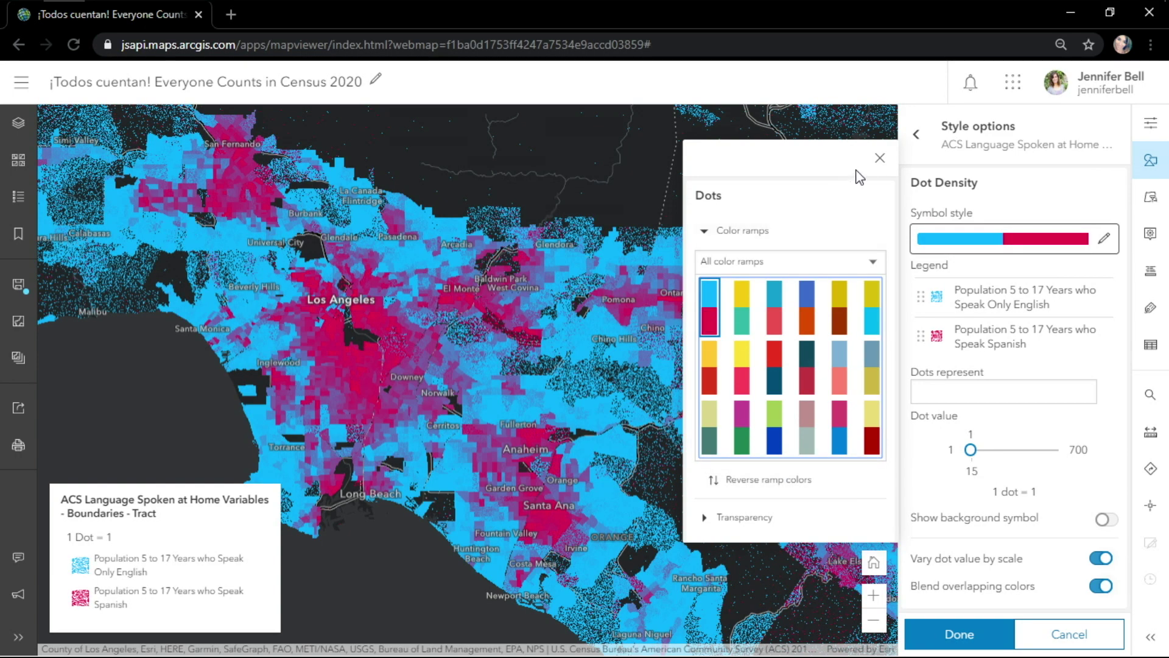
Set the dot value to 10.
left_click(879, 159)
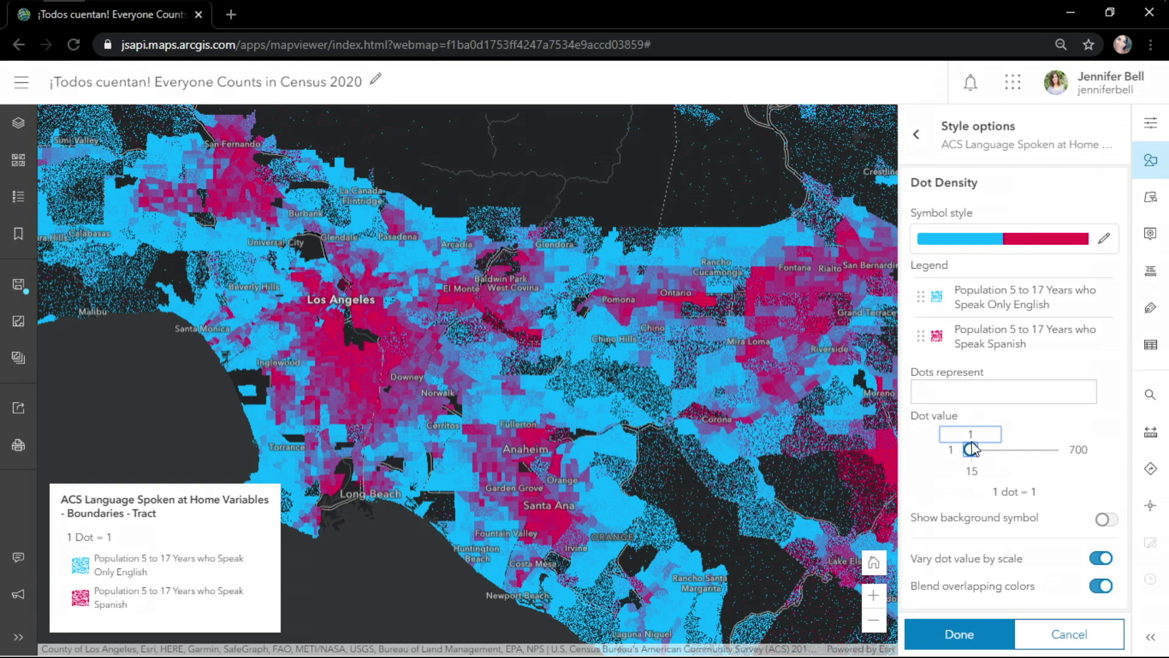
key("Return")
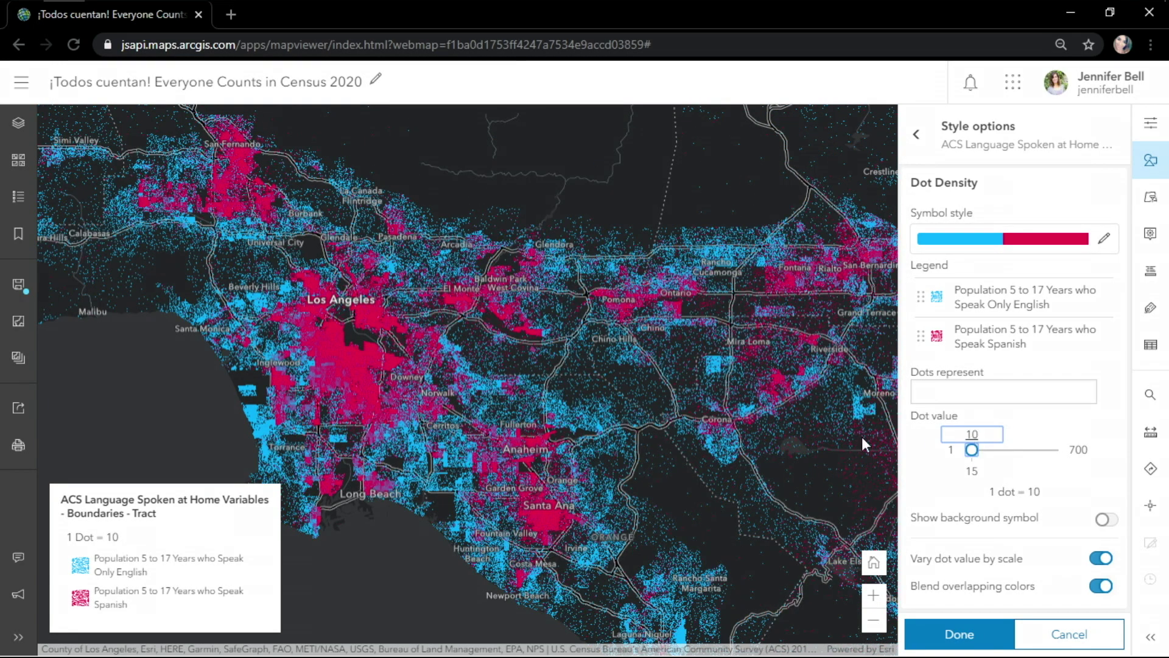
scroll(545, 512, "up", 2)
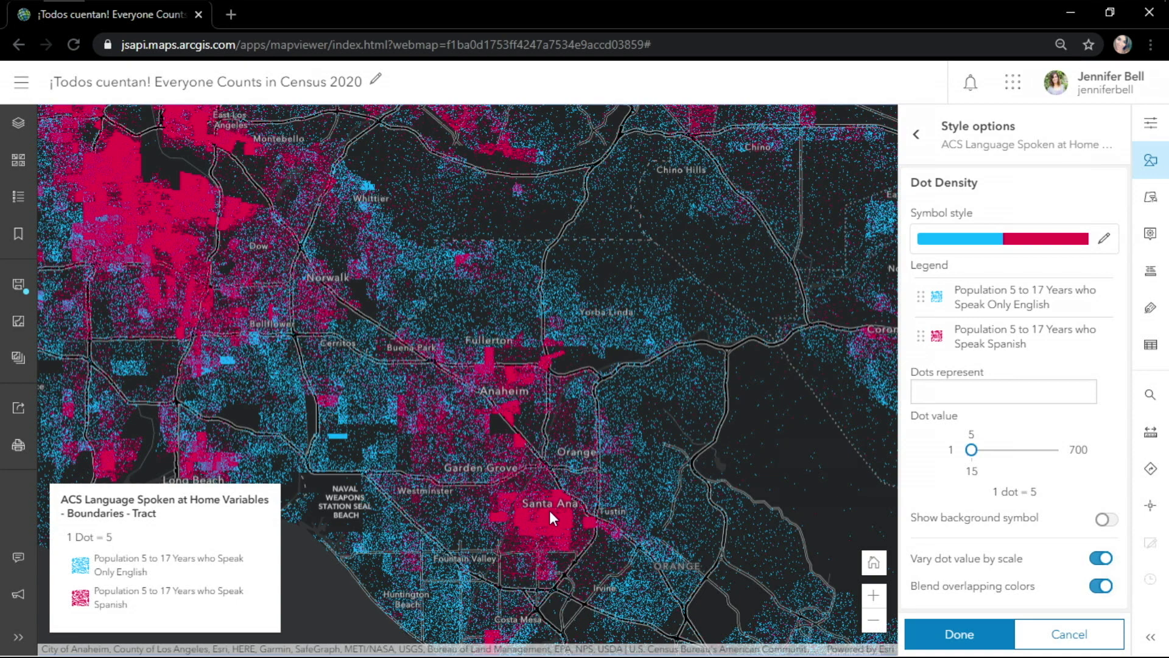
Review Census Tract 750.02 near Santa Ana in a docked popup, then close it and show layers.
left_click(550, 510)
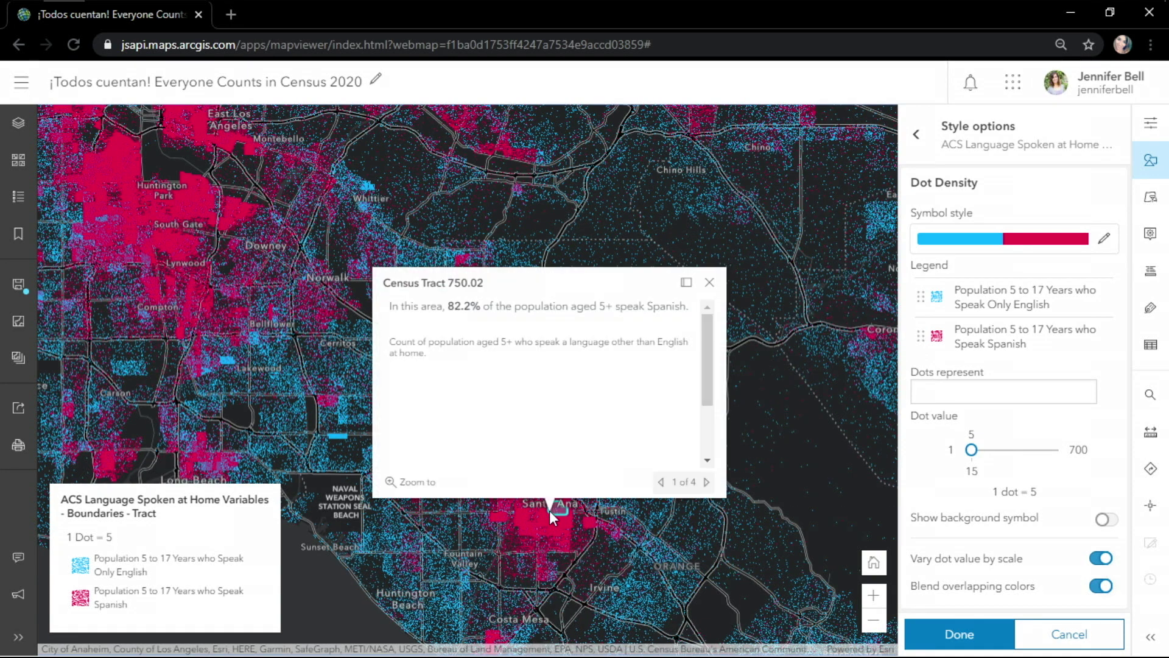
left_click(687, 283)
mouse_move(162, 329)
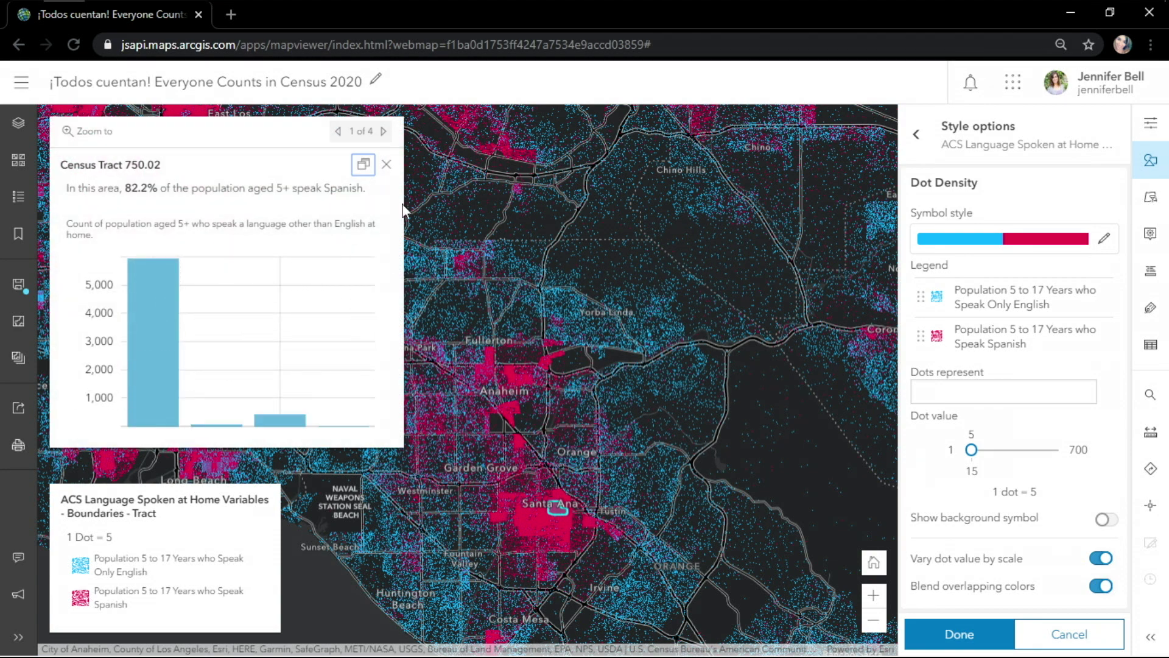
left_click(387, 165)
left_click(19, 123)
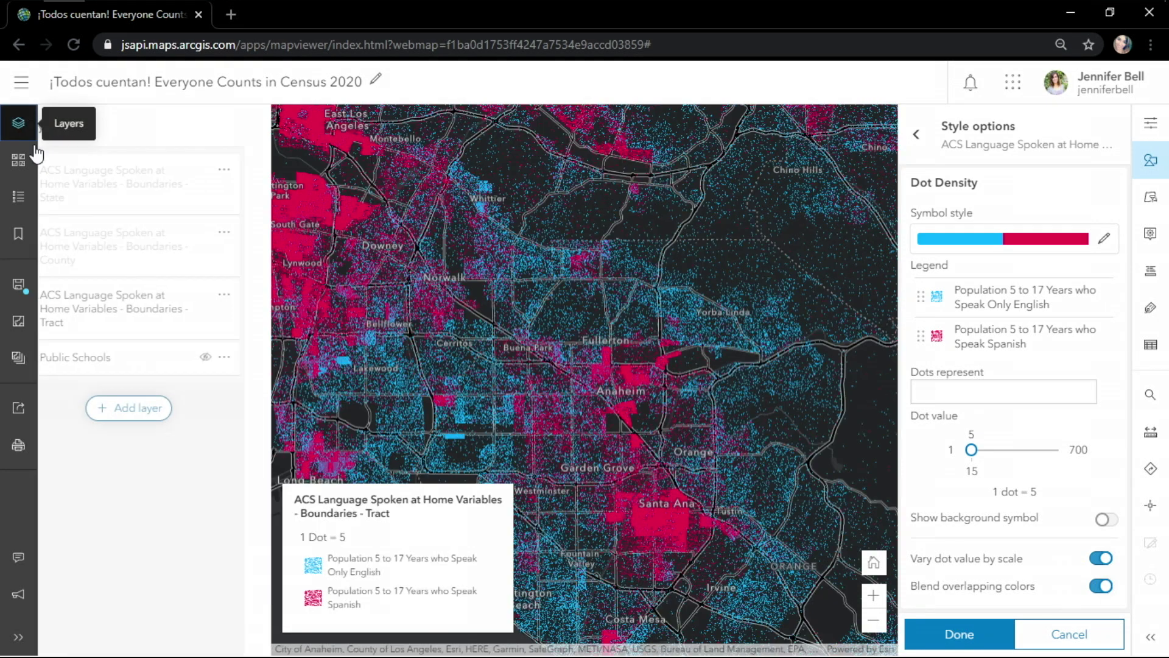
Turn on Public Schools, move it above Tract, and style the points as white squares.
left_click(232, 357)
left_click_drag(162, 369, 157, 299)
left_click(157, 298)
left_click(18, 123)
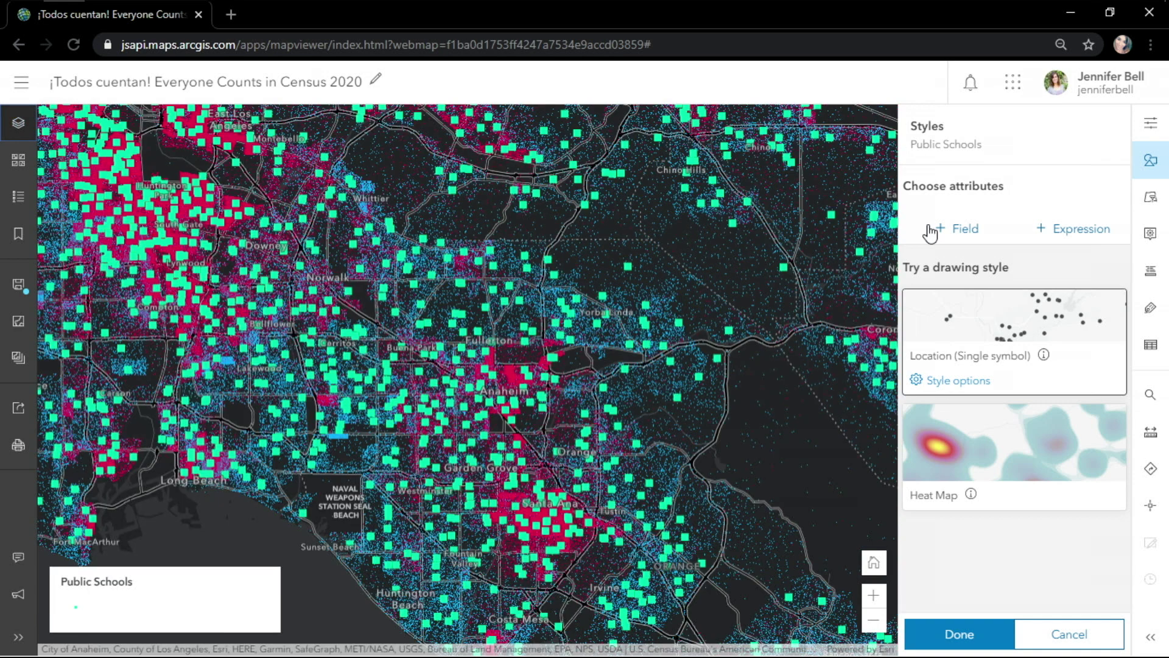
left_click(1008, 323)
left_click(924, 232)
scroll(828, 487, "down", 3)
left_click(863, 509)
left_click(959, 633)
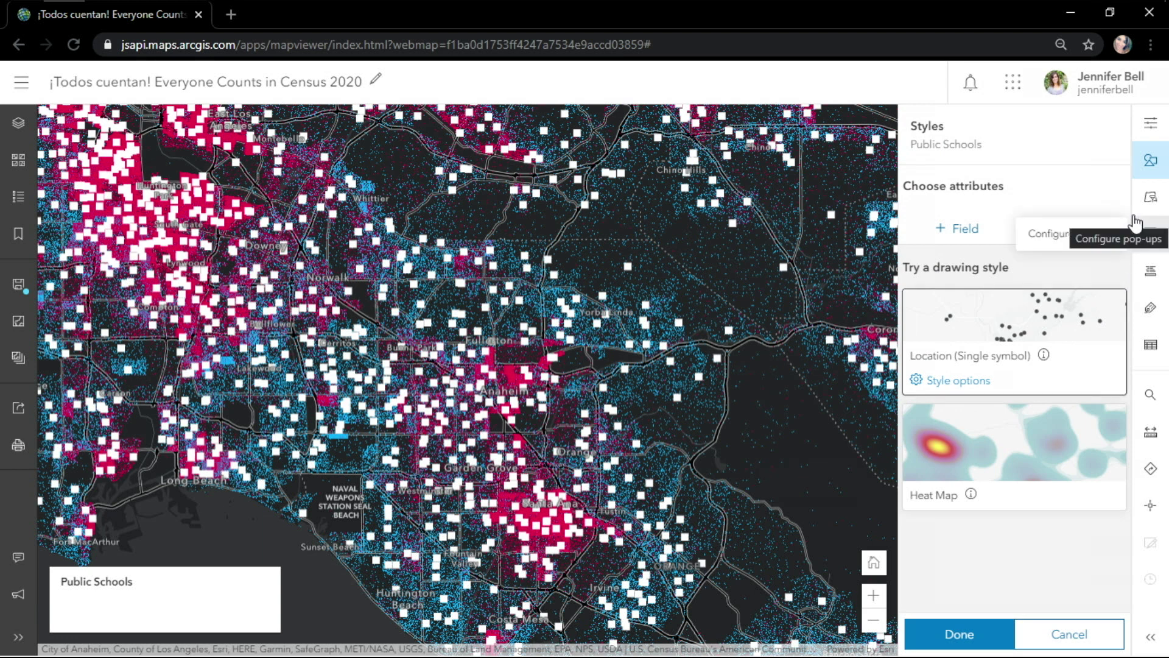
Change the school filter to Enrollment is at least 1500 and save it.
left_click(1150, 197)
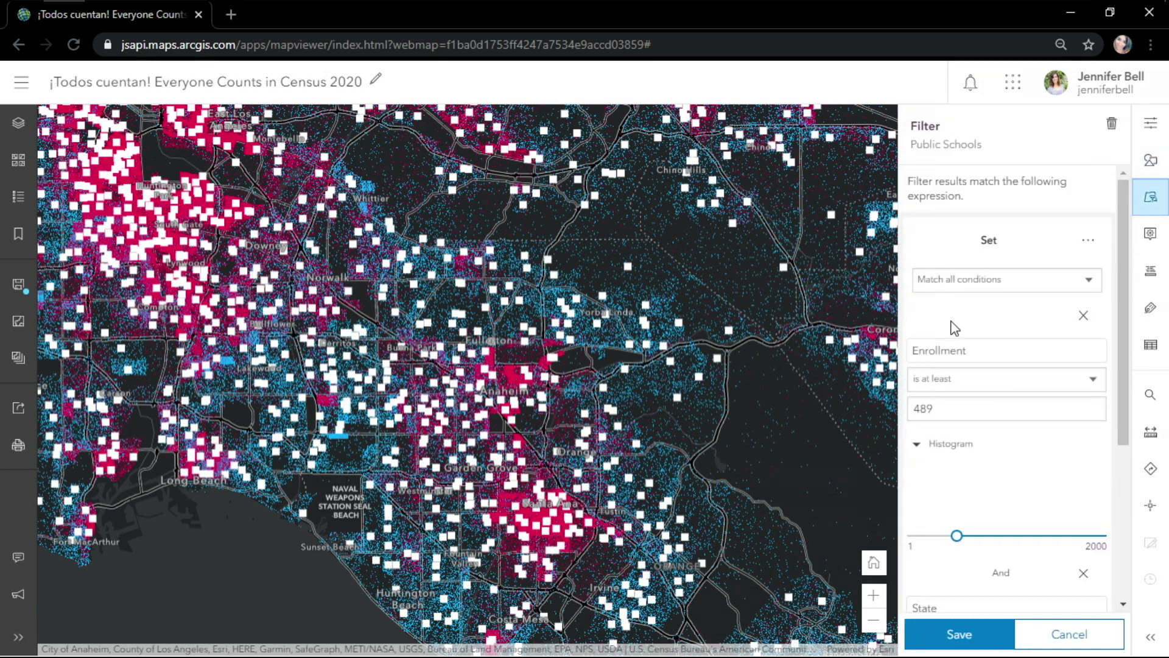
double_click(966, 407)
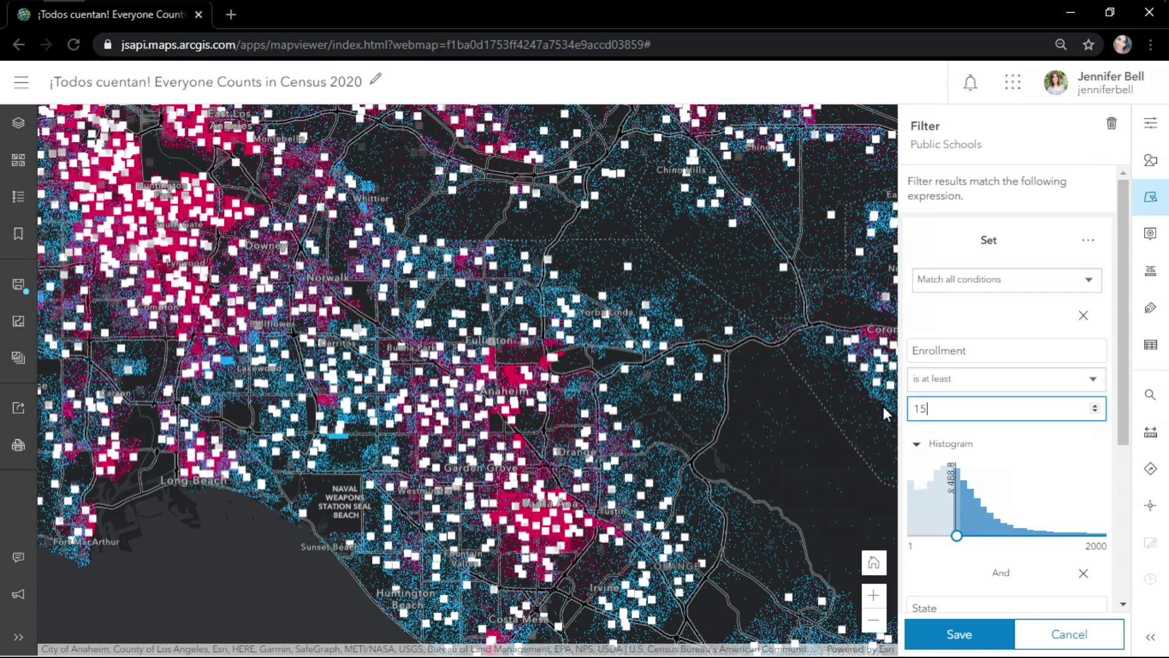
left_click(960, 634)
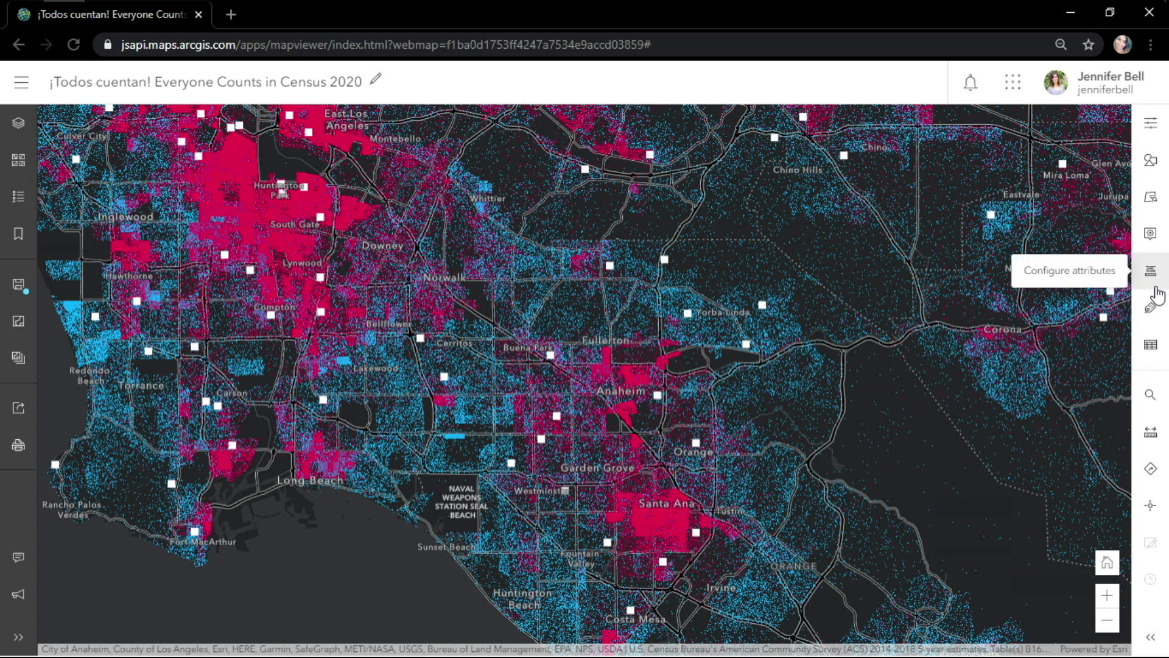
Turn on school name labels and add a second label class showing Enrollment.
left_click(1151, 308)
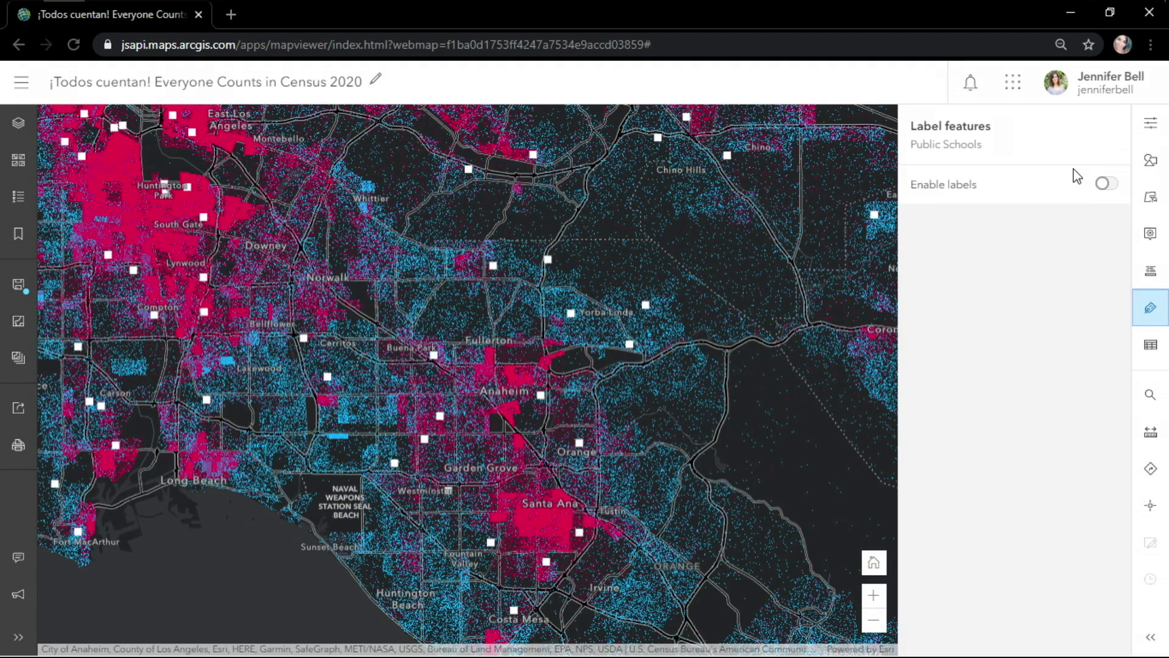
left_click(1102, 184)
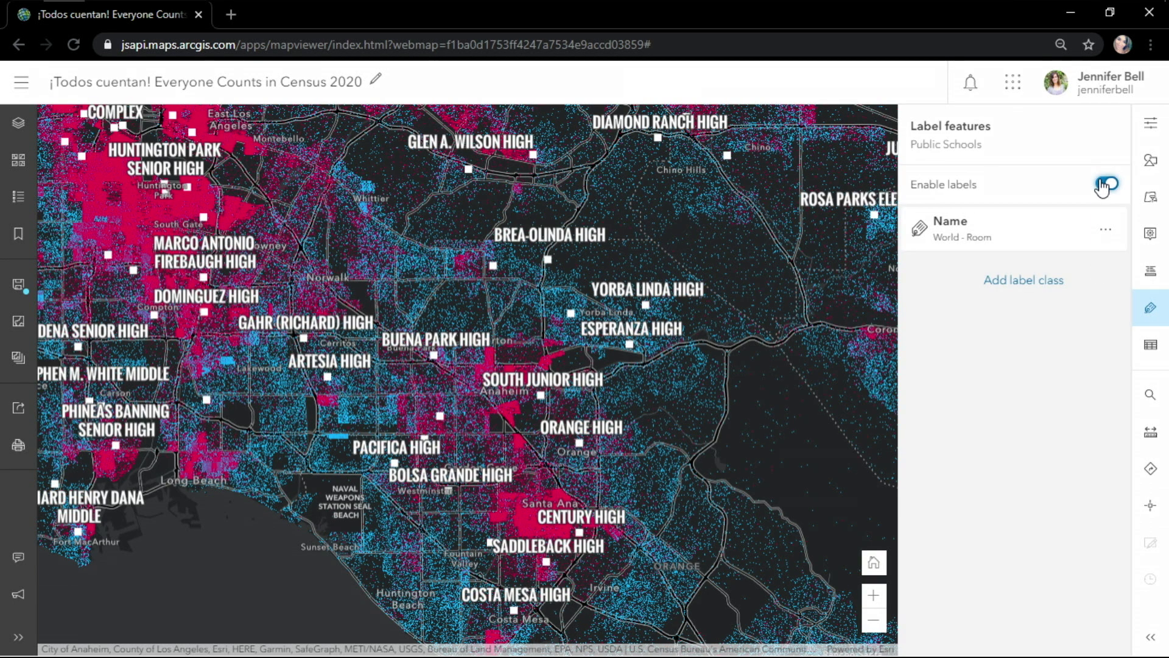
left_click(1019, 286)
left_click(994, 332)
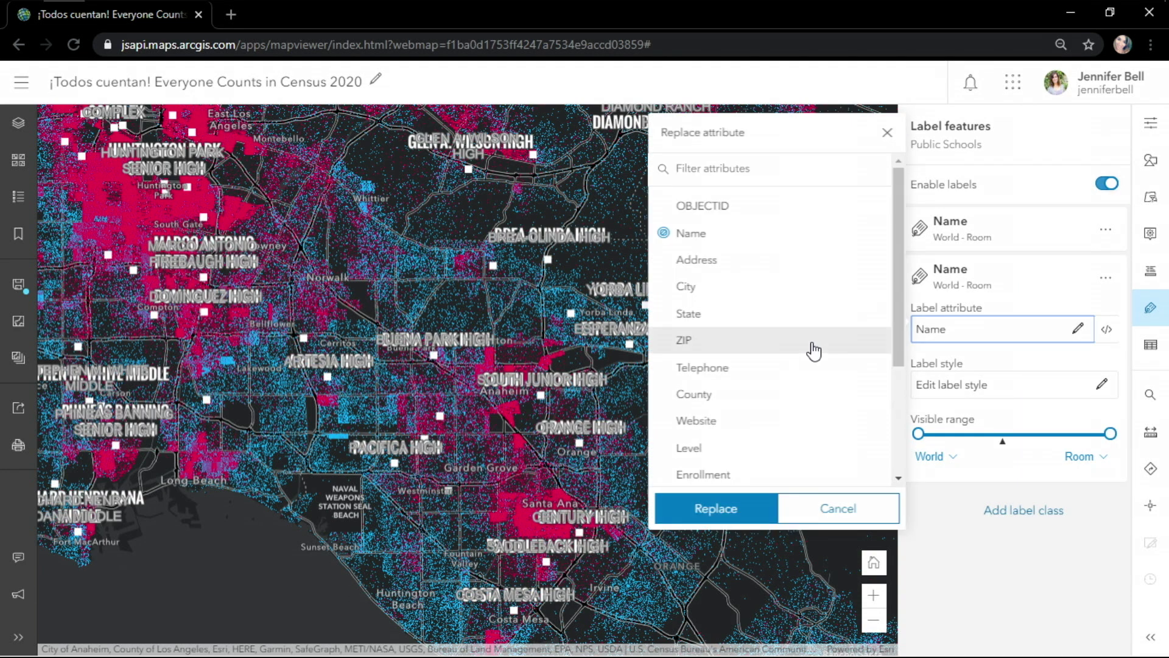
left_click(737, 474)
left_click(724, 508)
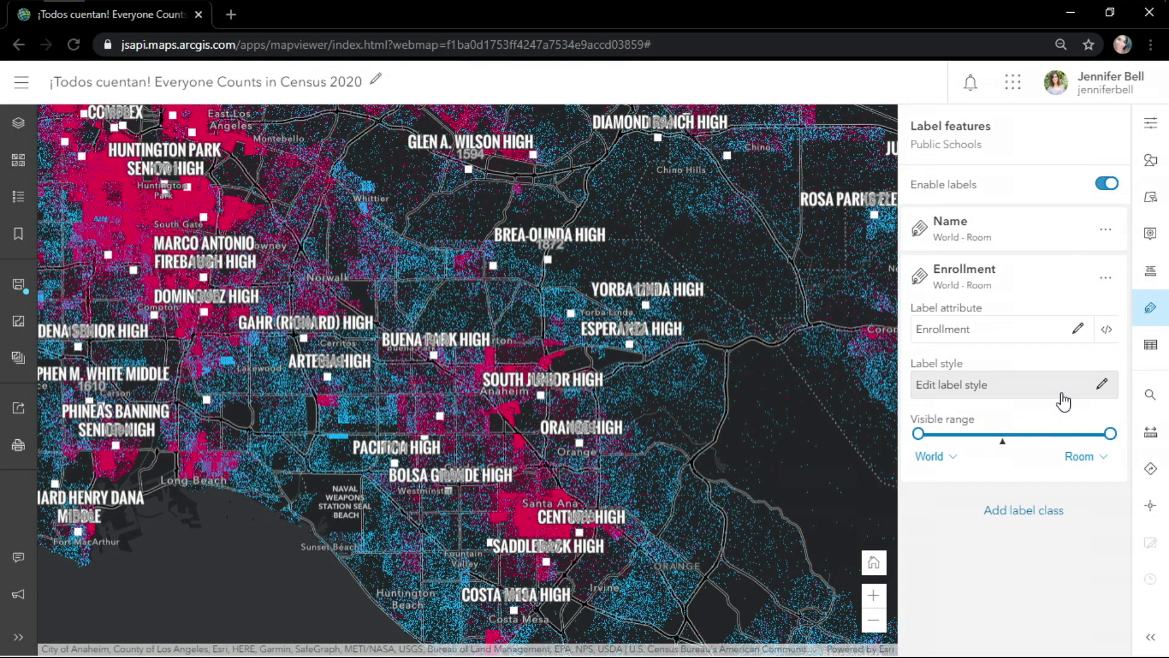
Style the enrollment labels with Below center placement and white color.
left_click(1059, 393)
left_click(768, 412)
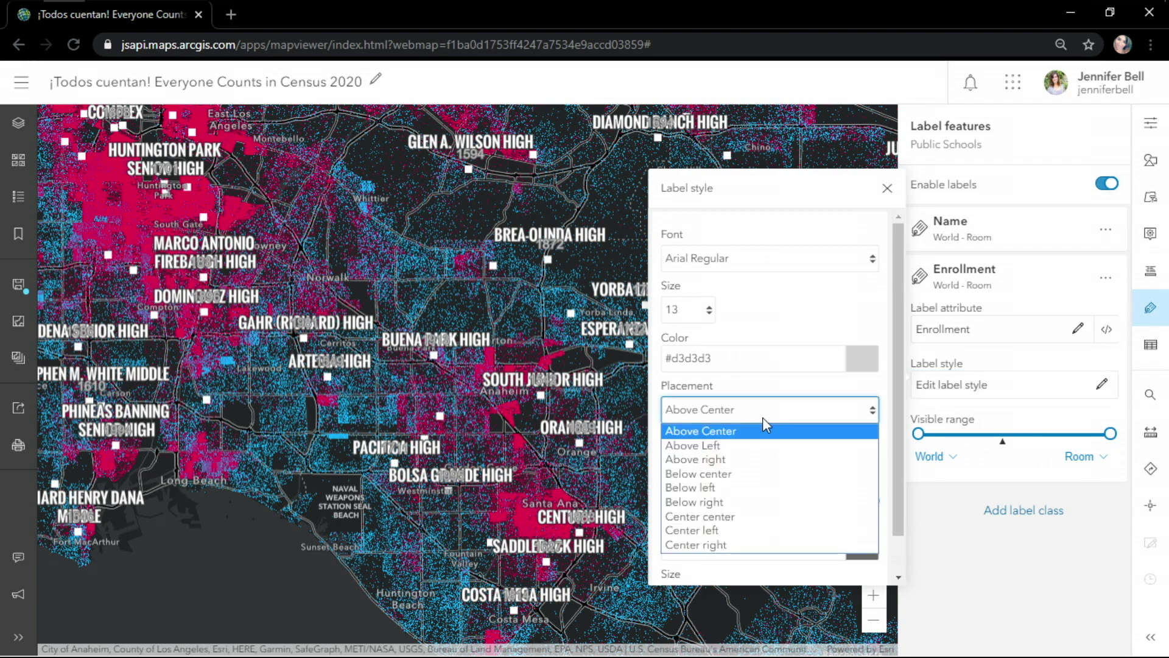
left_click(729, 477)
left_click(868, 356)
left_click(867, 405)
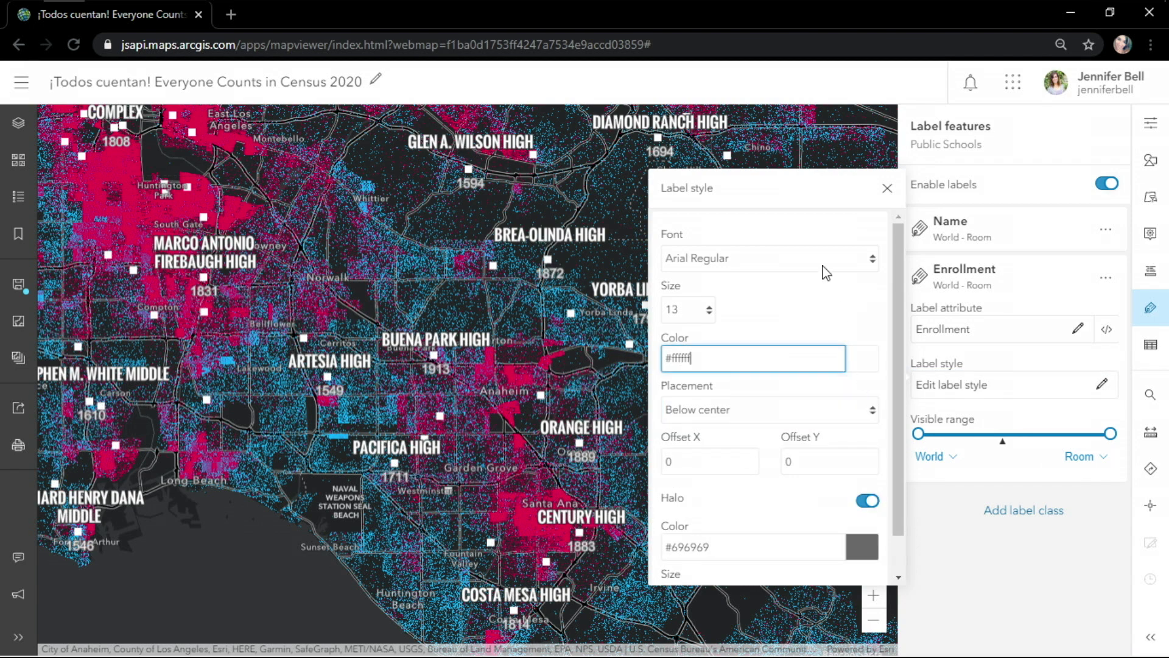
left_click(822, 266)
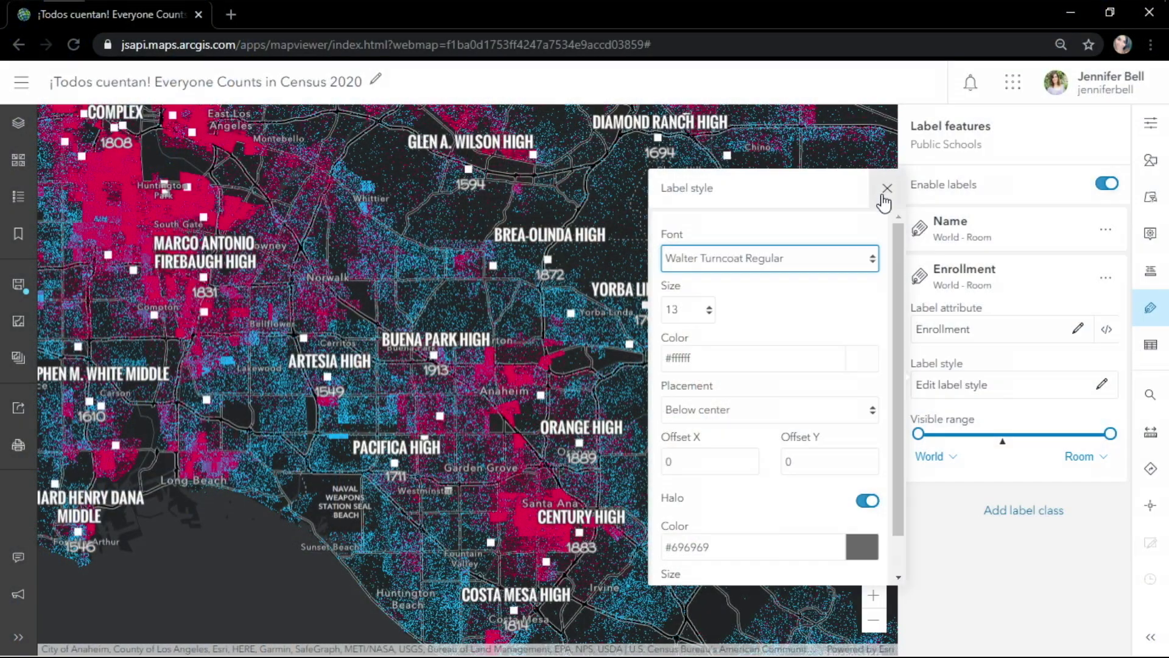
Label enrollment as $feature["ENROLLMENT"] + " students", visible only from Metropolitan area scale inward.
left_click(886, 188)
left_click(1109, 332)
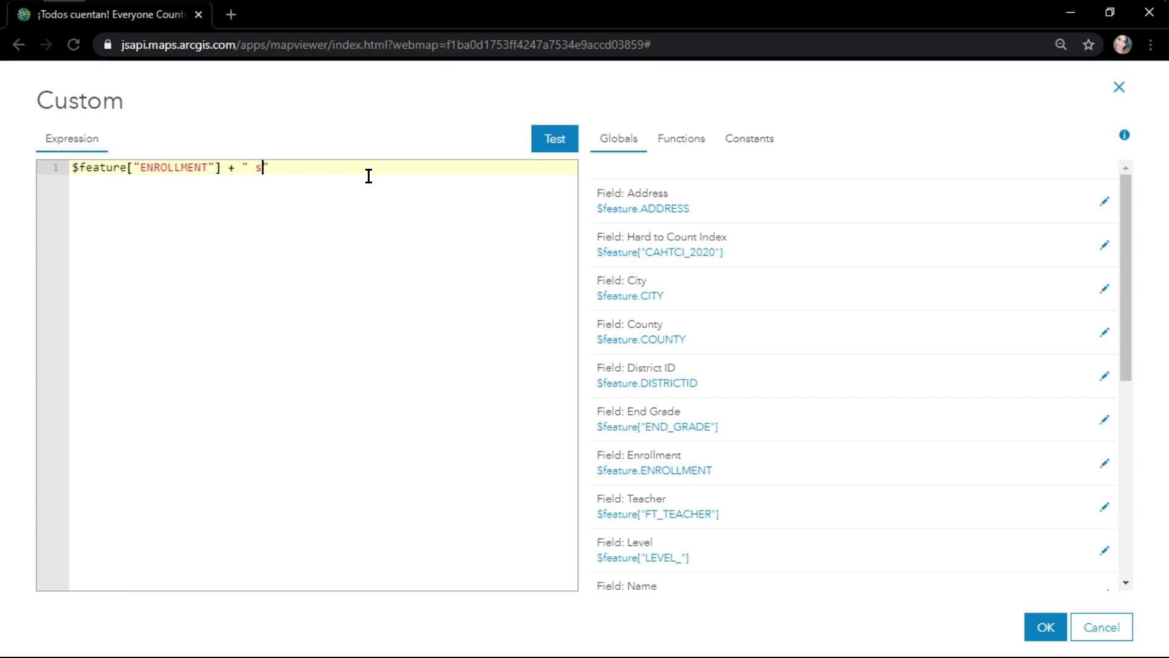
left_click(1048, 627)
left_click_drag(919, 434, 1005, 448)
Set the enrollment labels' visible range minimum to Cities and close the label settings.
scroll(571, 458, "up", 2)
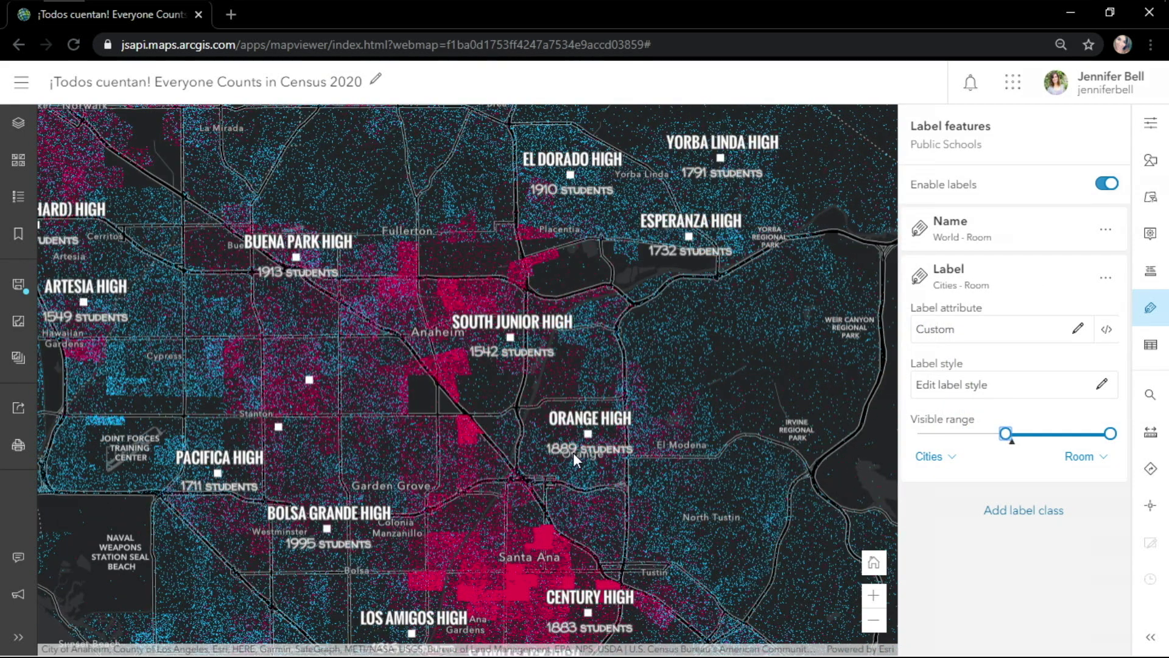
scroll(573, 452, "down", 2)
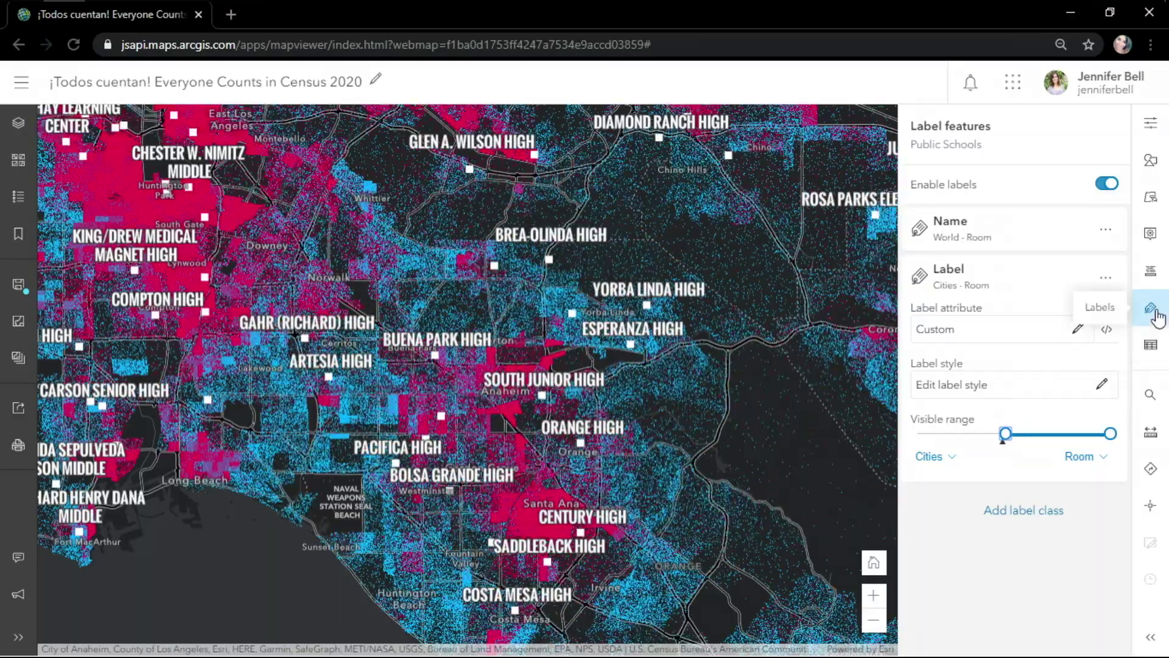
left_click(1151, 308)
Zoom and pan the map across the labelled schools toward the Naval Weapons Station area.
scroll(607, 461, "up", 2)
left_click_drag(607, 461, 640, 310)
left_click_drag(497, 323, 506, 371)
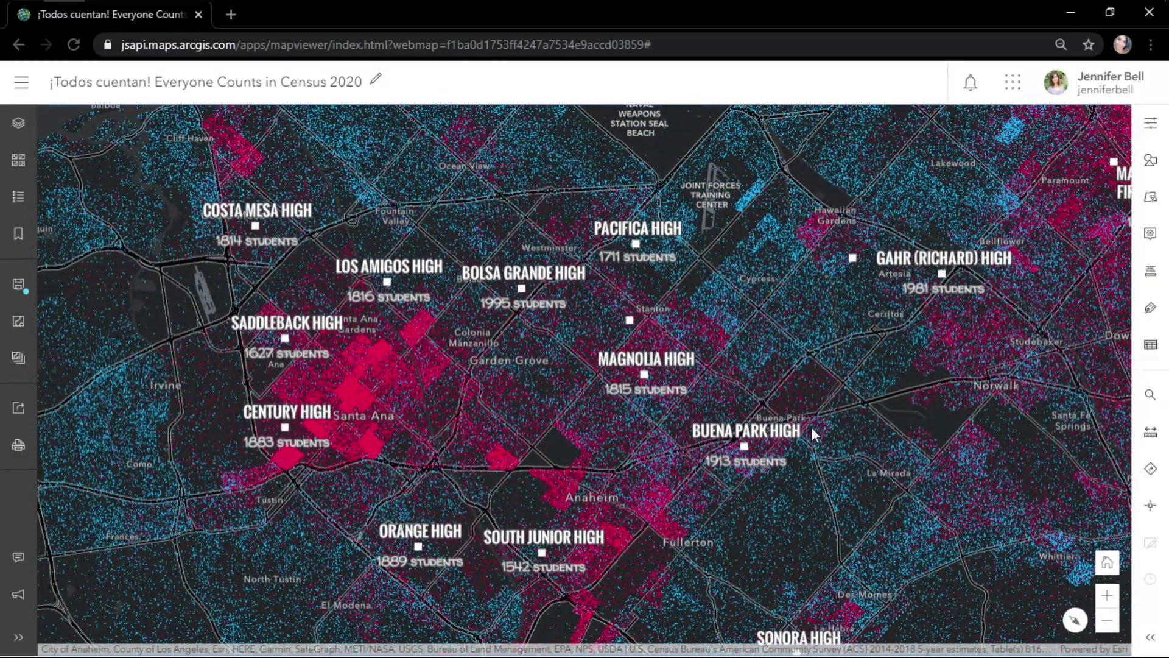